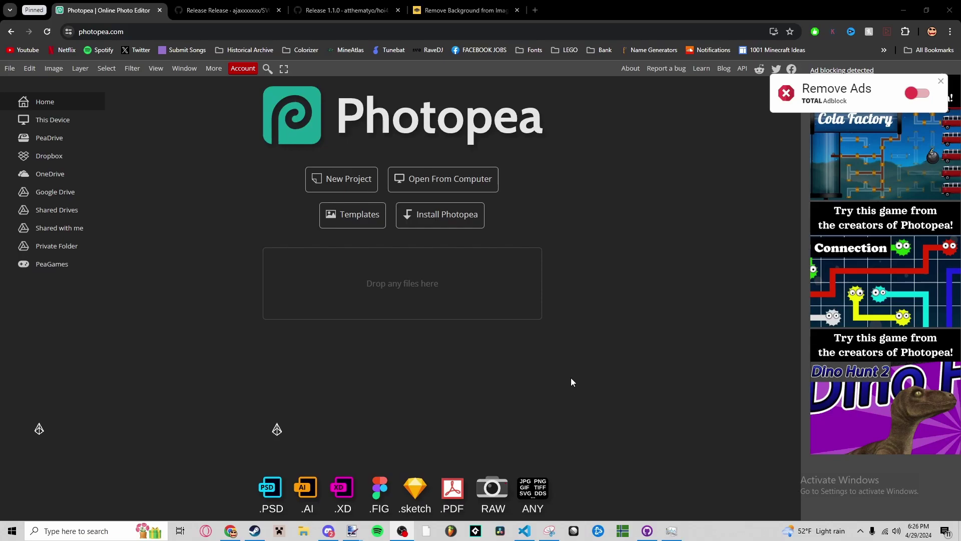
# Look over the snake image in its own window, then return to Photopea
pyautogui.moveTo(352, 530)
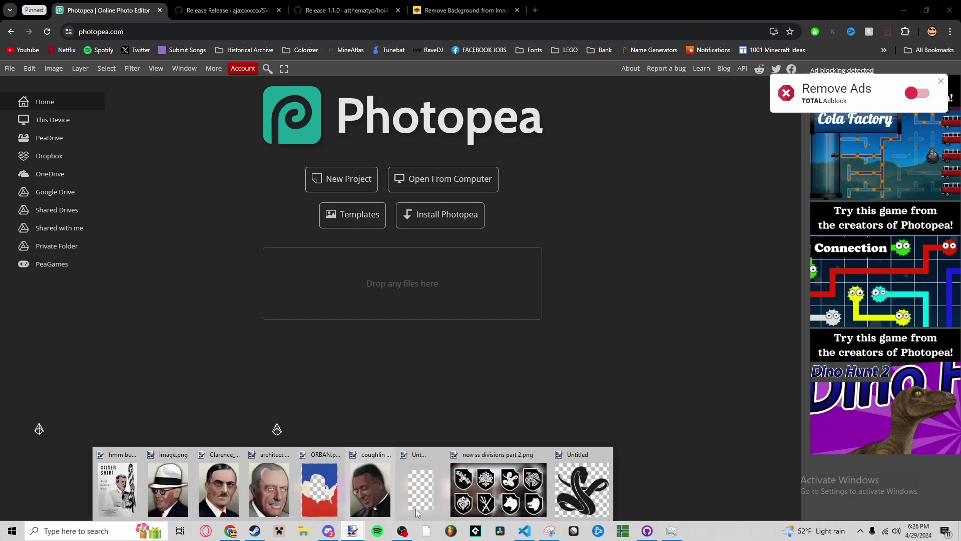
pyautogui.click(576, 489)
pyautogui.scroll(2, 503, 340)
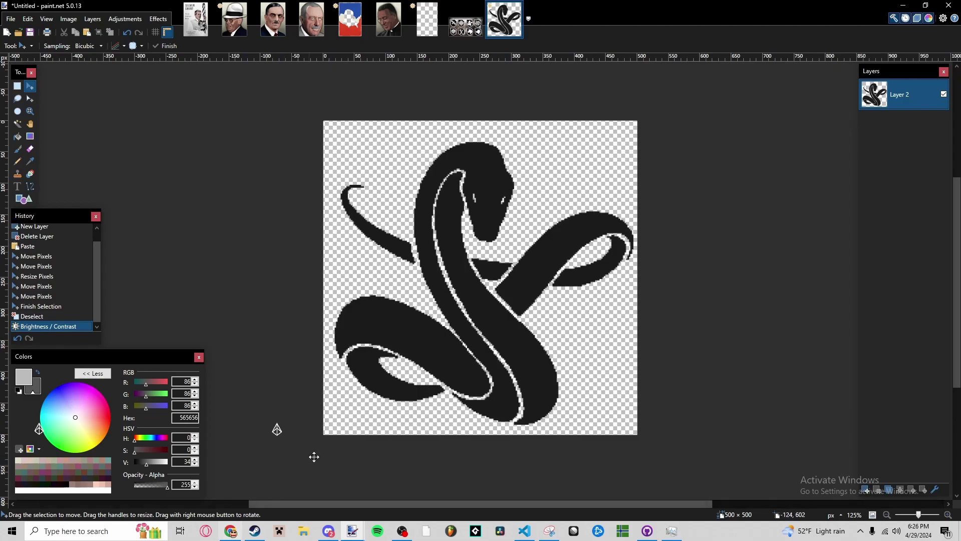
pyautogui.click(125, 18)
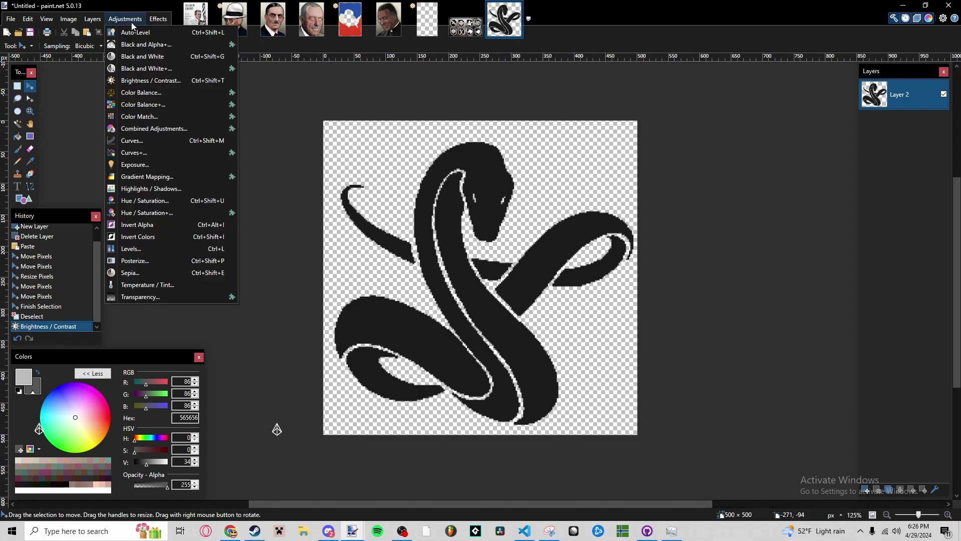
pyautogui.hotkey('alt', 'Tab')
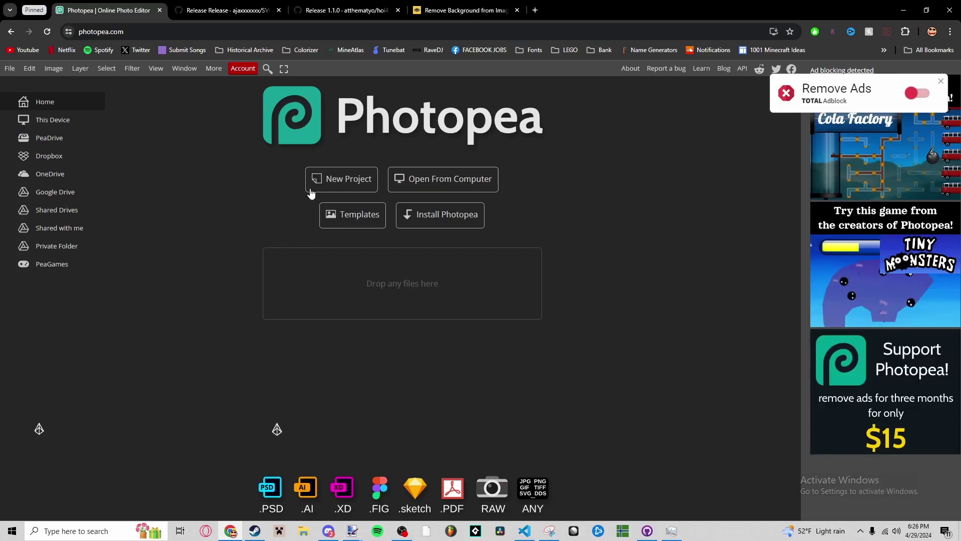
# Create a 500×500 document, swap the Background for an empty layer, and paste the snake
pyautogui.click(344, 188)
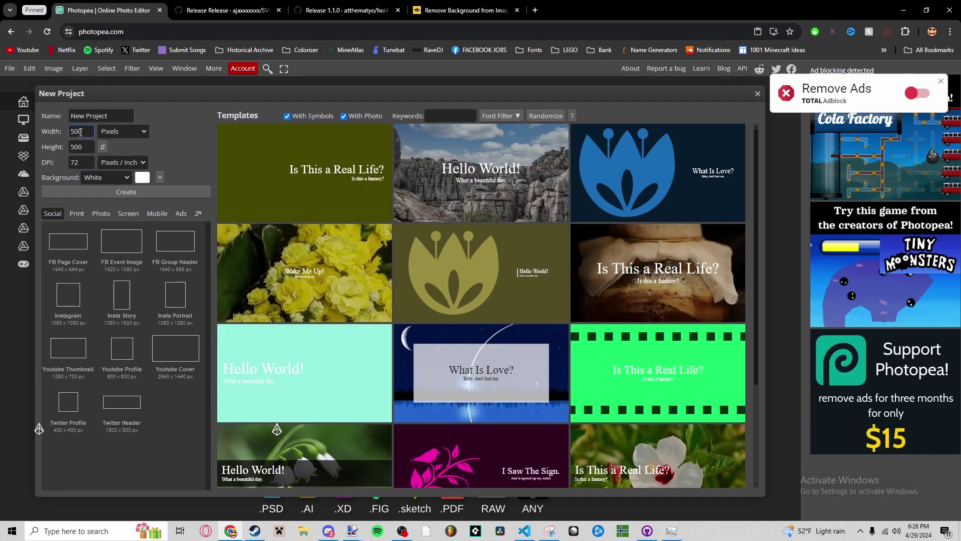
pyautogui.click(125, 193)
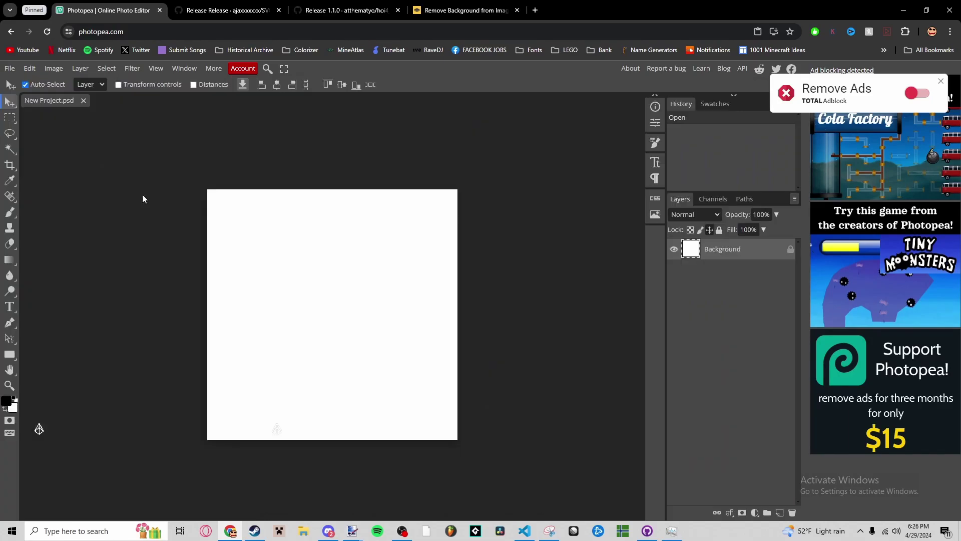
pyautogui.click(780, 513)
pyautogui.click(729, 270)
pyautogui.click(792, 513)
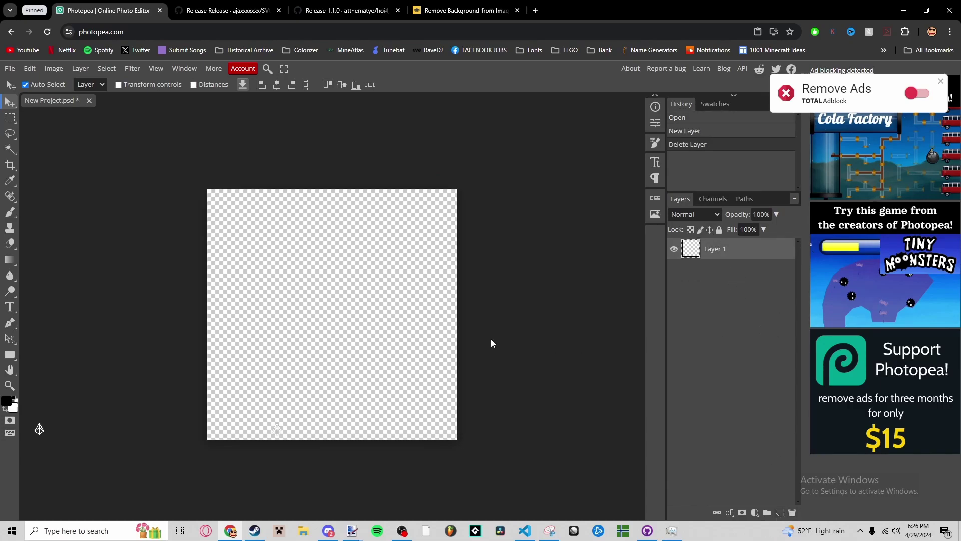
pyautogui.hotkey('ctrl', 'v')
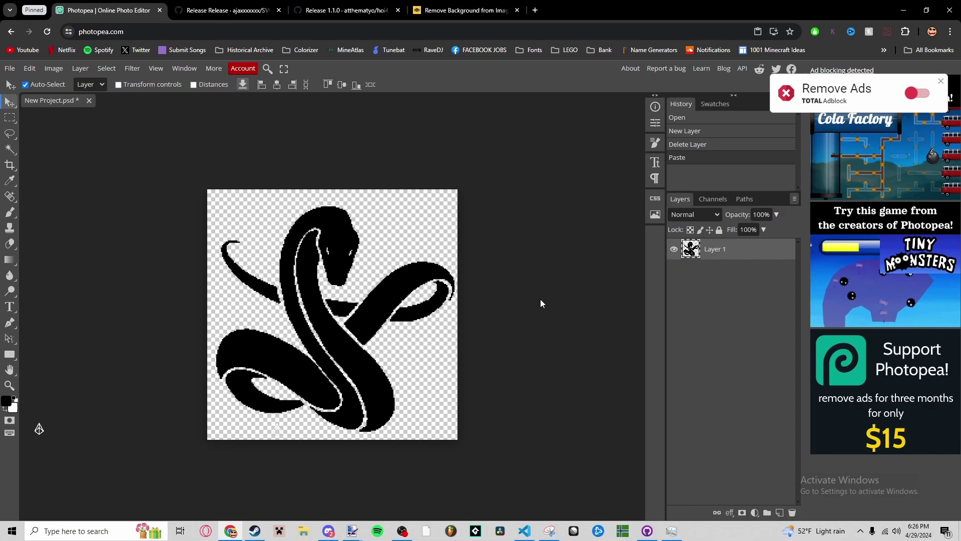
pyautogui.click(461, 4)
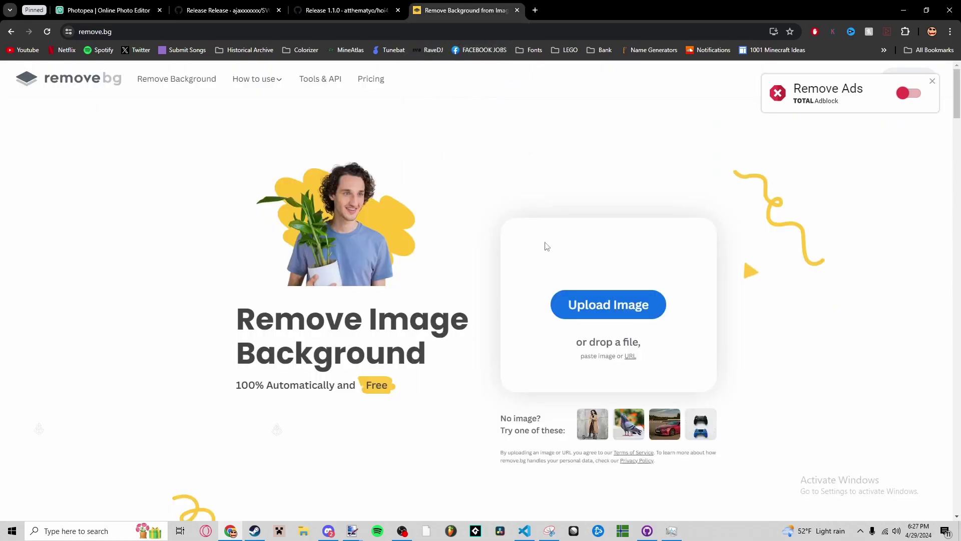
pyautogui.hotkey('ctrl', 'v')
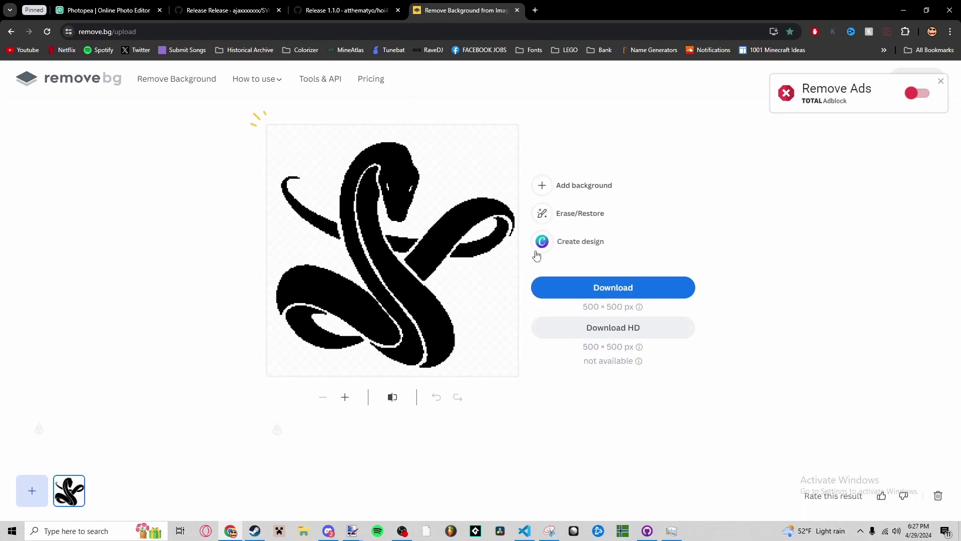
pyautogui.click(125, 10)
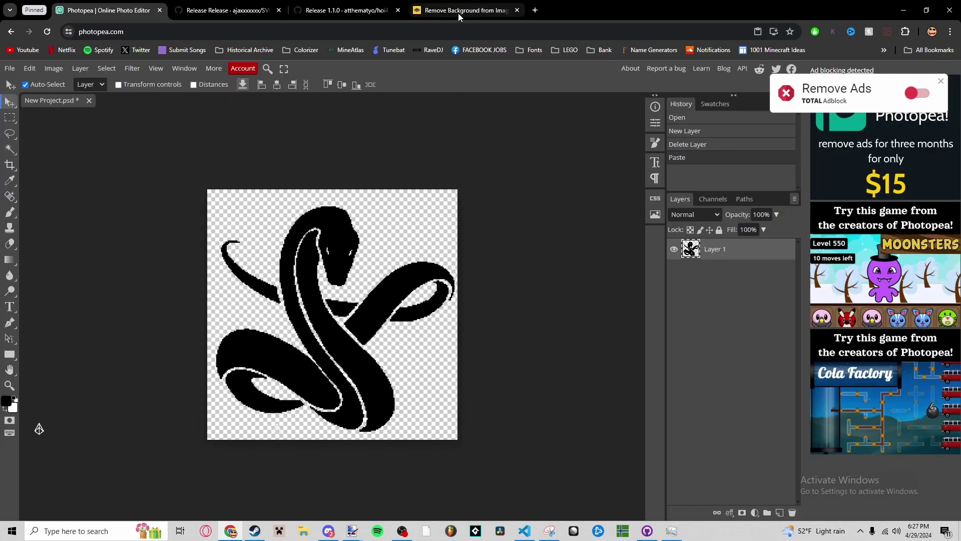
# Run Vectorize Bitmap on the snake with Reduce noise on and Colors lowered from 20 to 2
pyautogui.click(53, 68)
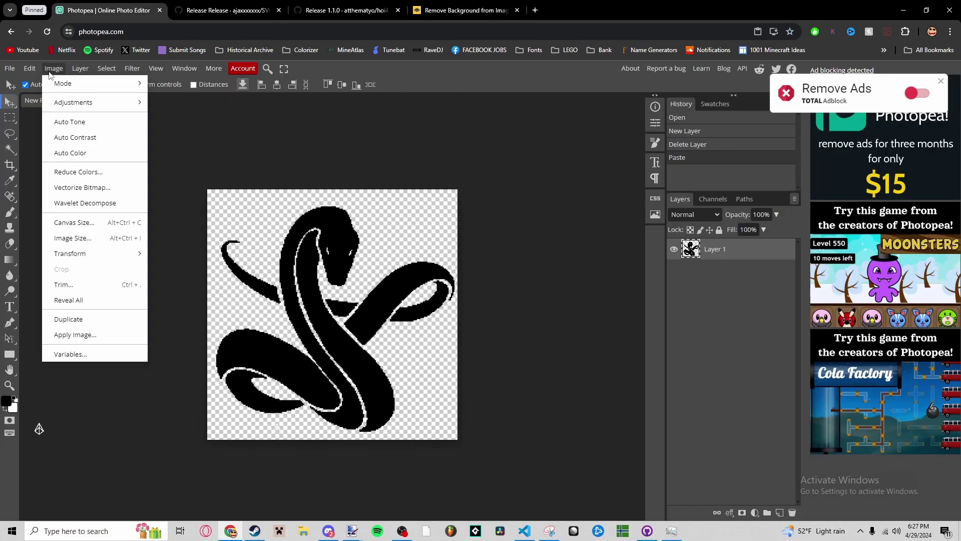
pyautogui.click(79, 188)
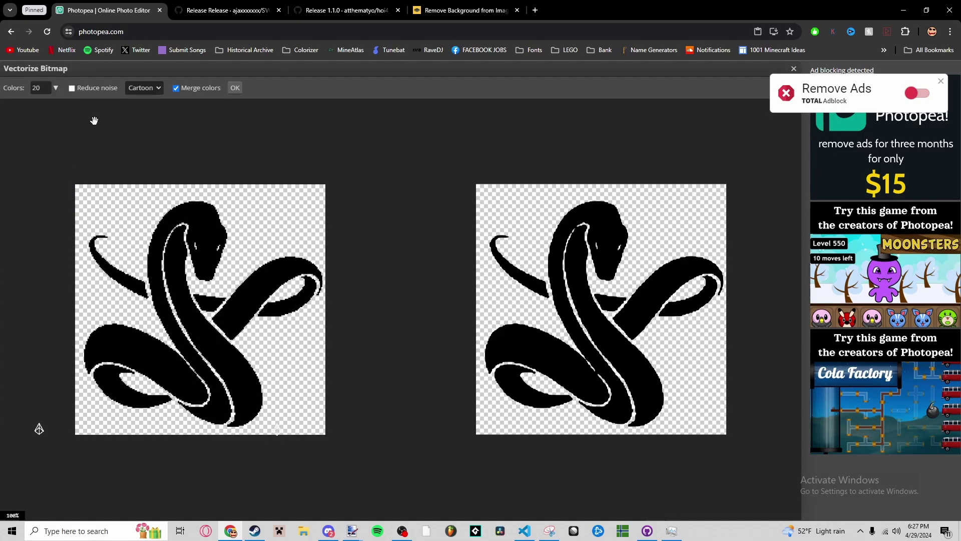
pyautogui.click(72, 88)
pyautogui.click(55, 88)
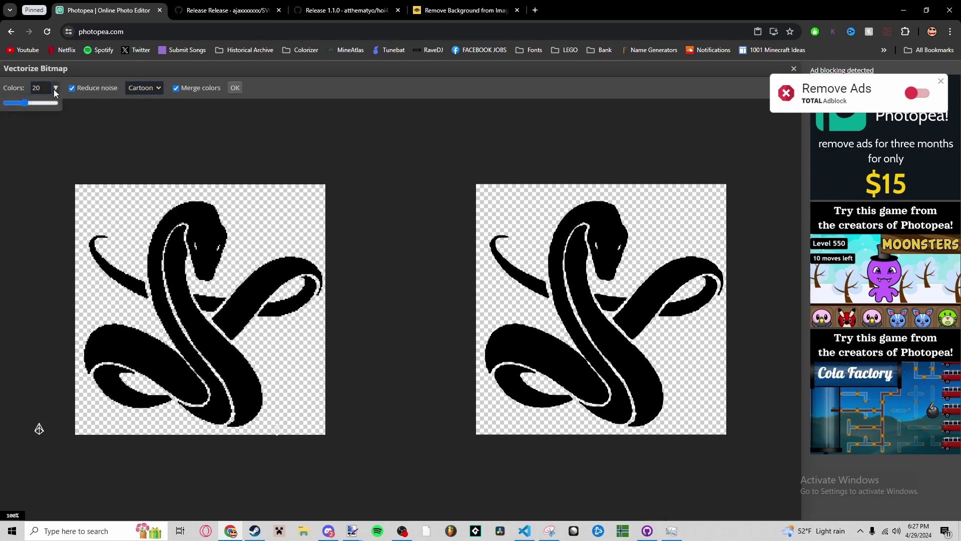
pyautogui.moveTo(20, 103); pyautogui.dragTo(2, 105)
pyautogui.click(234, 89)
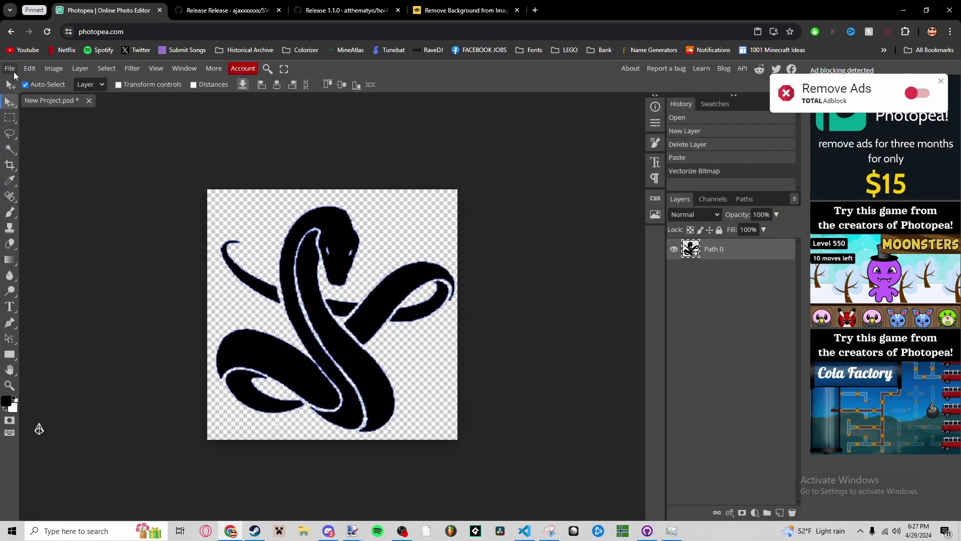
# Export the vectorized path to SVG as Snake001 through Save for web
pyautogui.click(9, 68)
pyautogui.moveTo(30, 215)
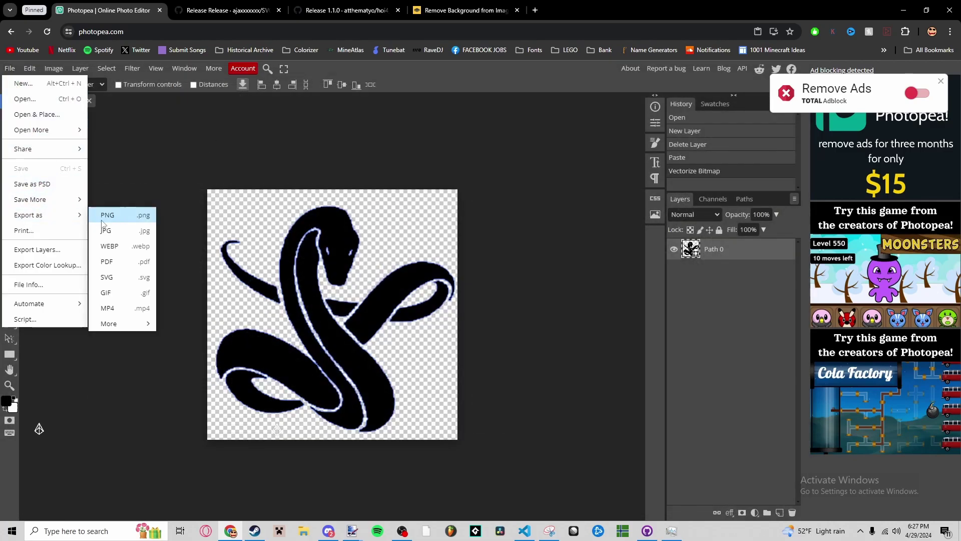
pyautogui.click(120, 276)
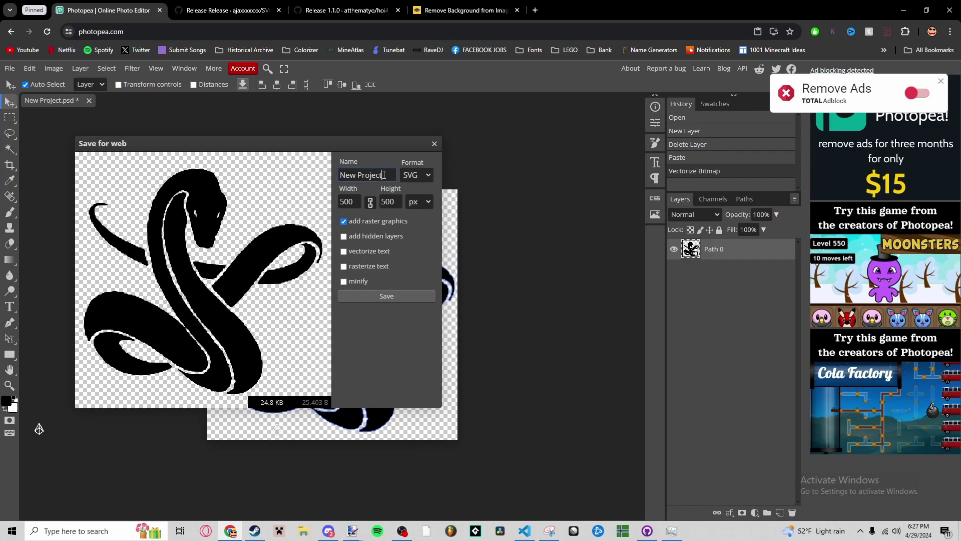
pyautogui.write('Snake001')
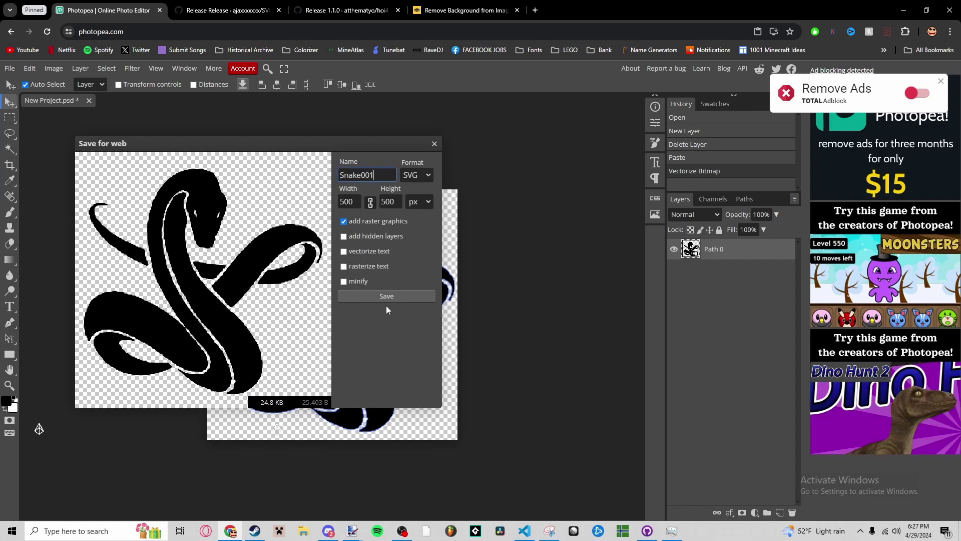
pyautogui.click(386, 302)
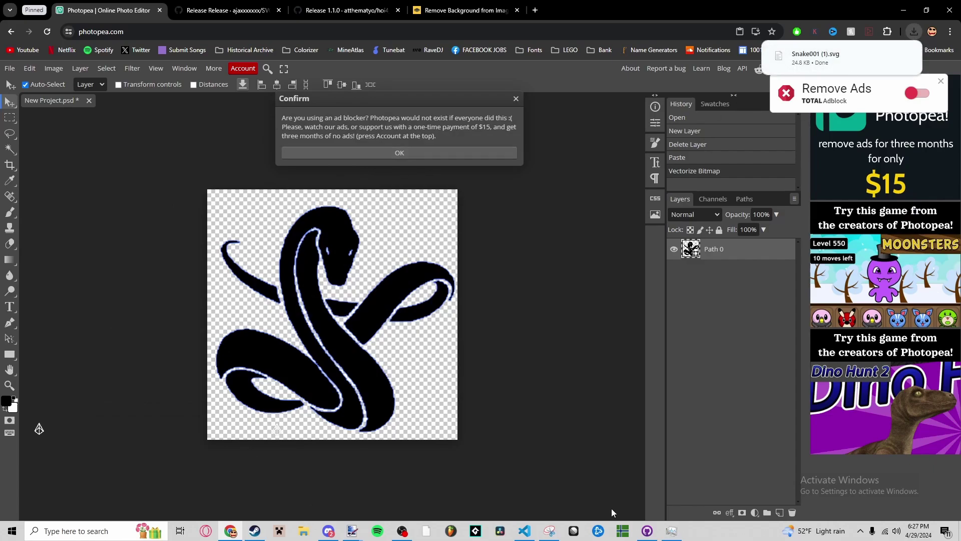
# Cancel a Windows search for 'vg to ovr' and view the GitHub release listing SVG.to.OVR.Converter.rar
pyautogui.click(66, 535)
pyautogui.write('v')
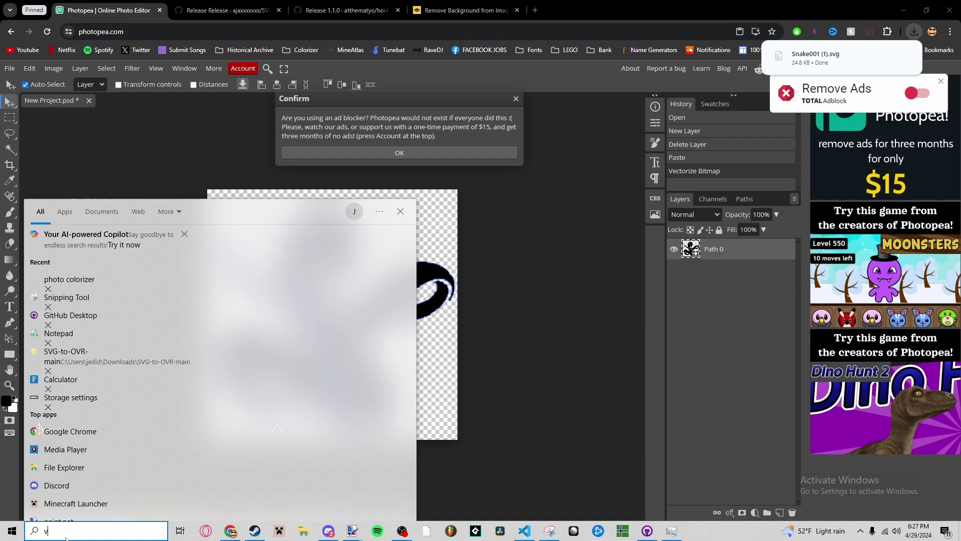
pyautogui.write('g to ovr')
pyautogui.press('Escape')
pyautogui.hotkey('ctrl', 'Tab')
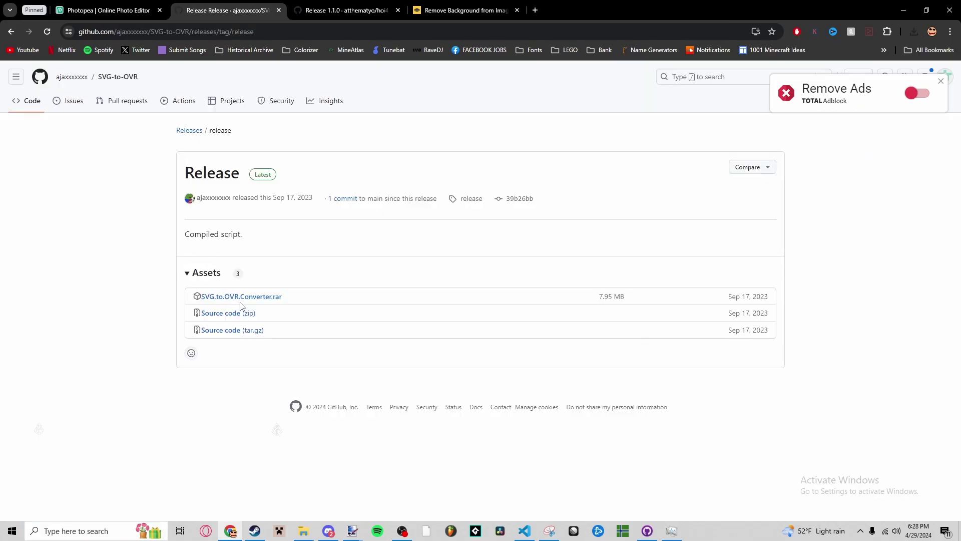
pyautogui.hotkey('ctrl', 'l')
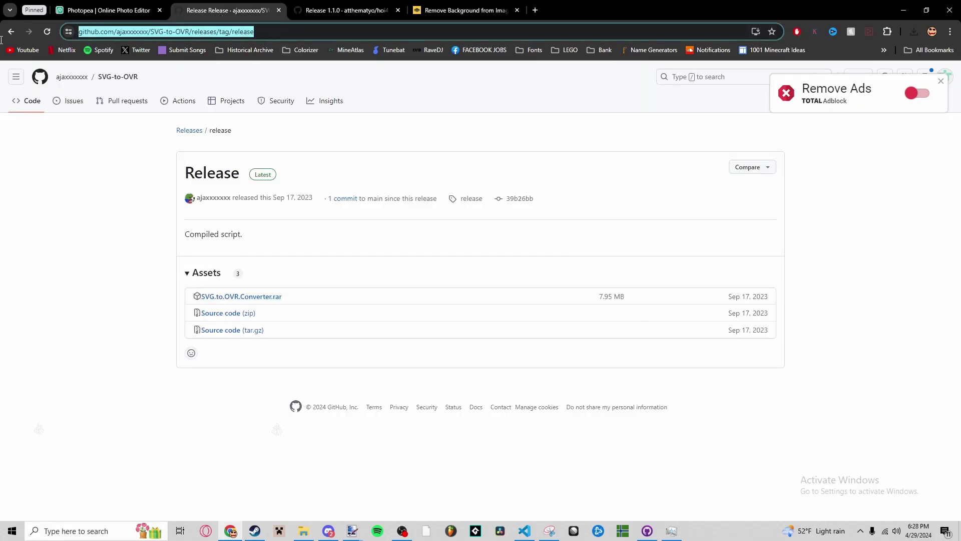
pyautogui.click(134, 175)
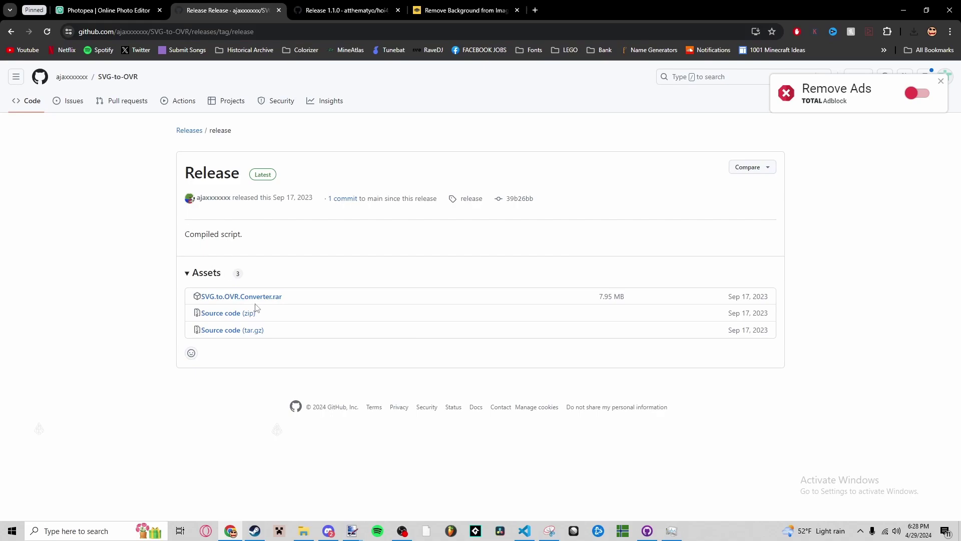
pyautogui.moveTo(291, 298); pyautogui.dragTo(180, 293)
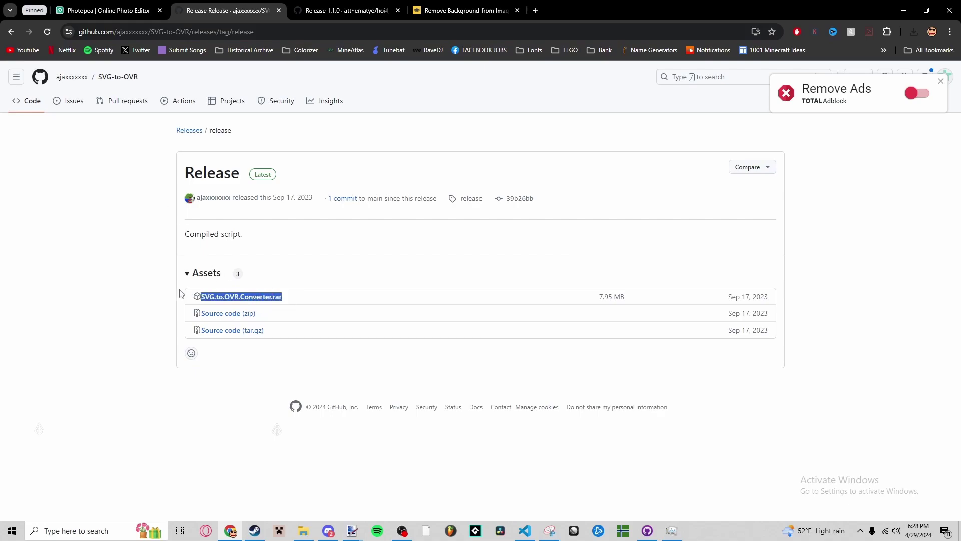
pyautogui.click(181, 292)
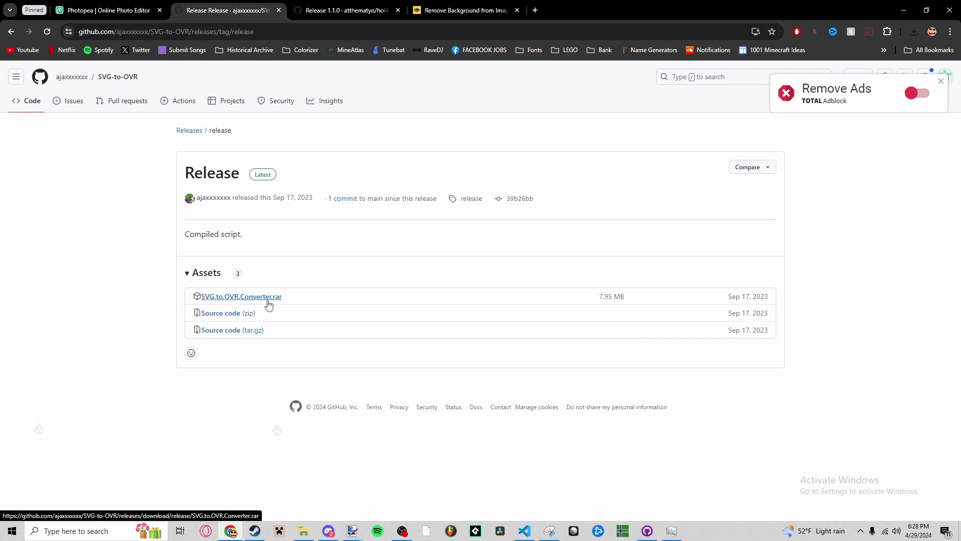
# Go into SVG.to.OVR.Converter (1) > SVG to OVR Converter and launch SVG to OVR Converter.exe
pyautogui.click(304, 530)
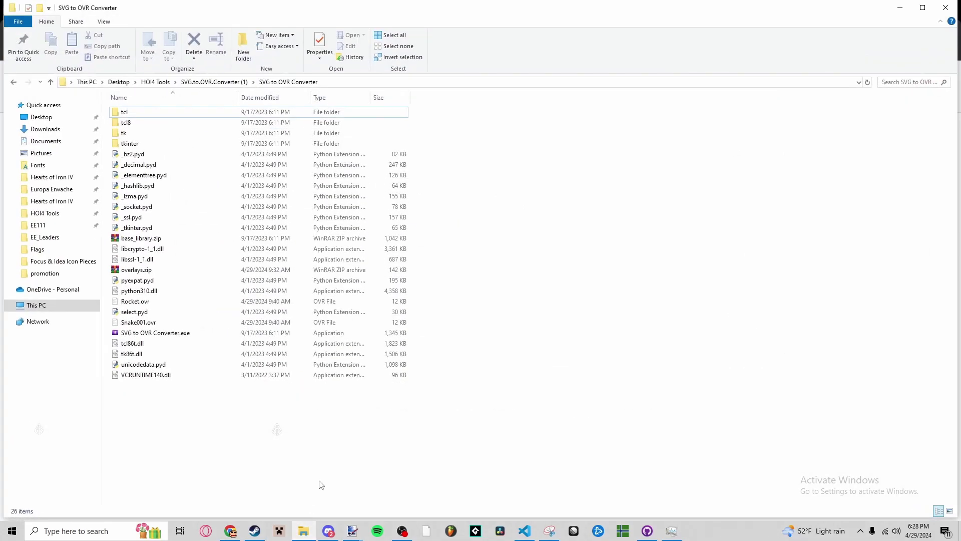
pyautogui.moveTo(161, 395); pyautogui.dragTo(214, 94)
pyautogui.click(165, 112)
pyautogui.click(214, 81)
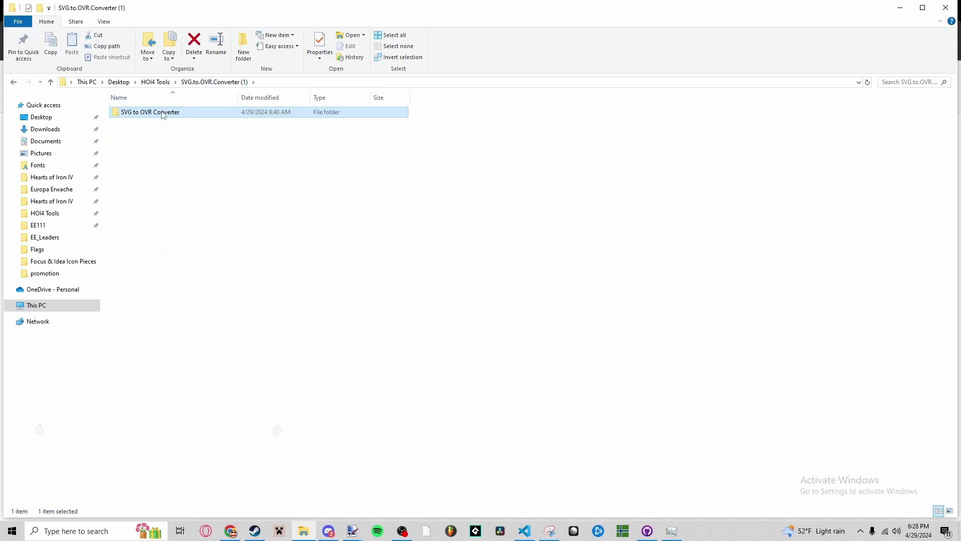
pyautogui.doubleClick(160, 112)
pyautogui.moveTo(161, 385); pyautogui.dragTo(226, 103)
pyautogui.click(257, 417)
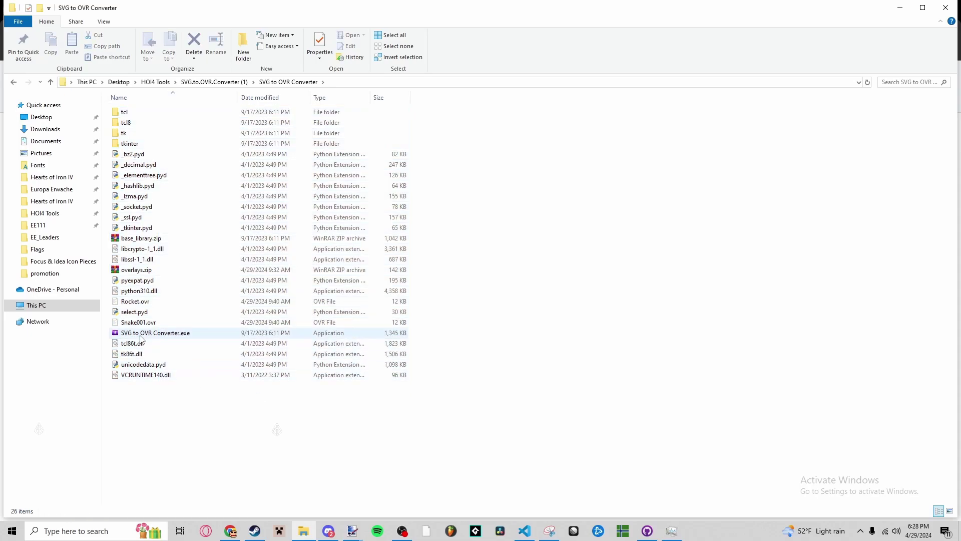
pyautogui.doubleClick(141, 335)
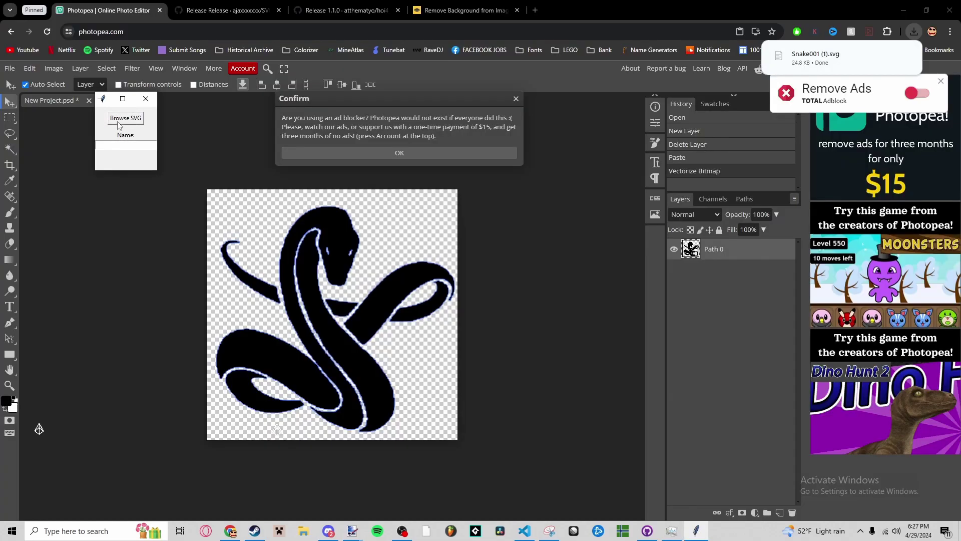
# Load Snake001 (1).svg from Downloads into the converter, then close it
pyautogui.click(128, 120)
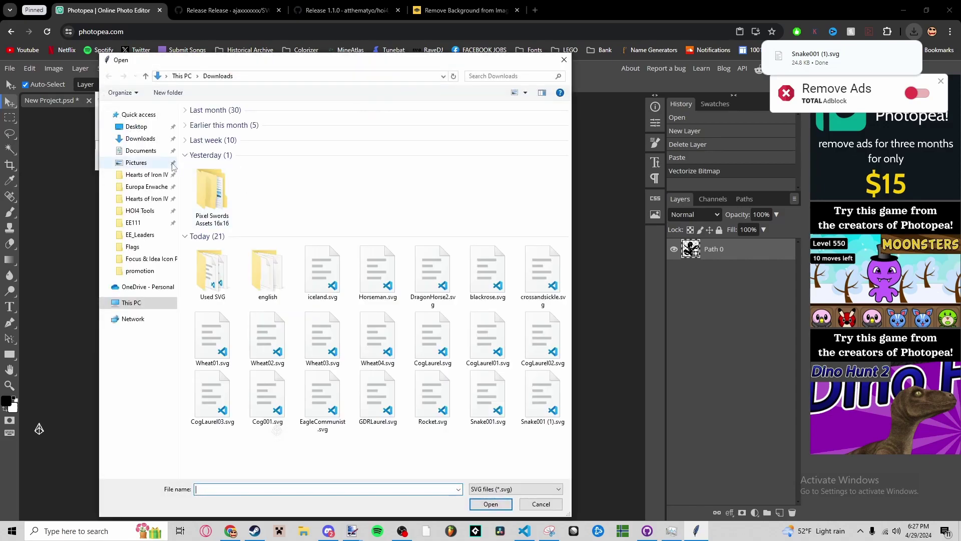
pyautogui.click(141, 137)
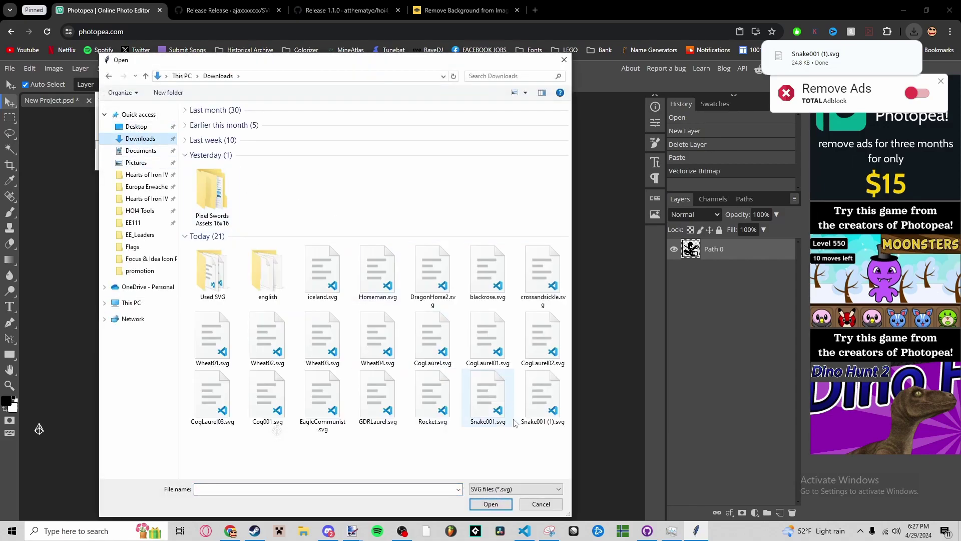
pyautogui.doubleClick(529, 413)
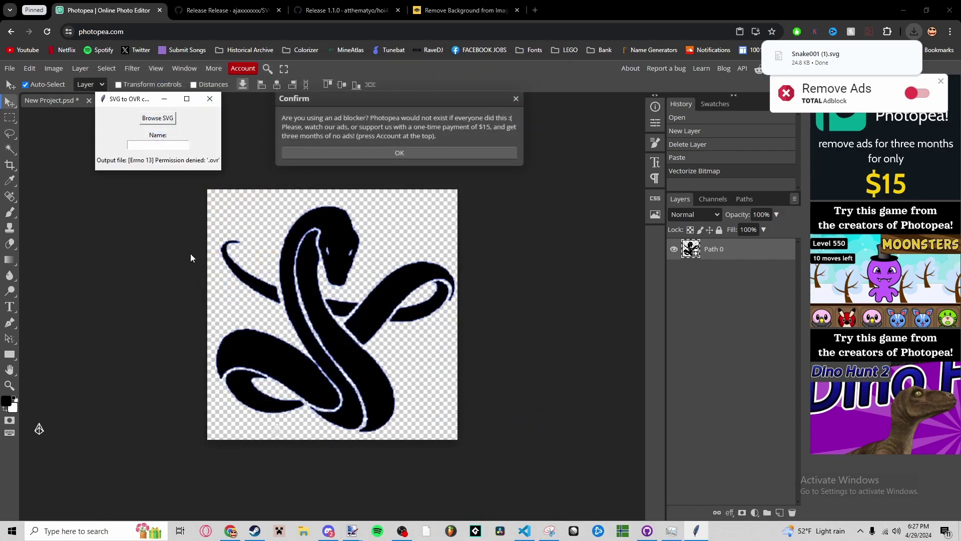
pyautogui.click(210, 99)
# Reopen the SVG to OVR Converter folder via HOI4 Tools and minimize File Explorer
pyautogui.click(165, 530)
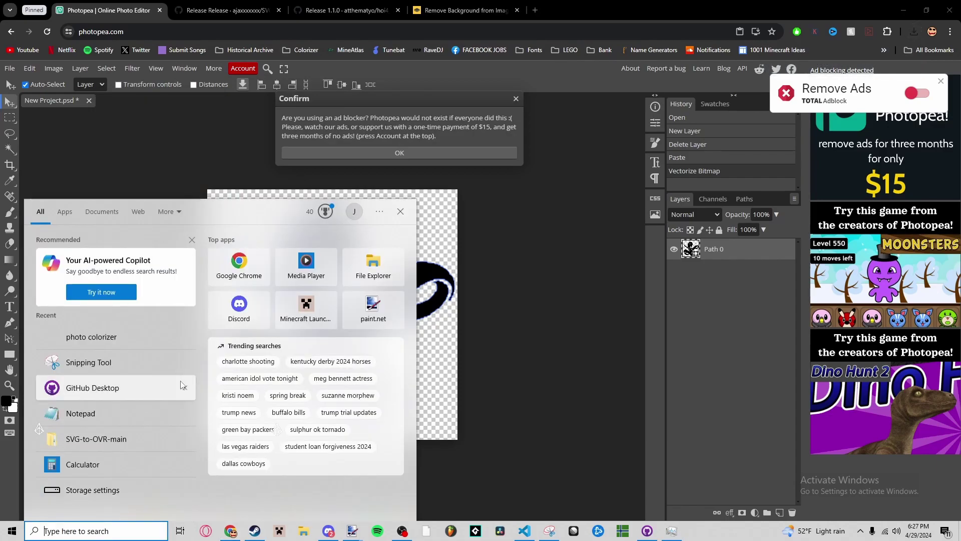
pyautogui.click(142, 445)
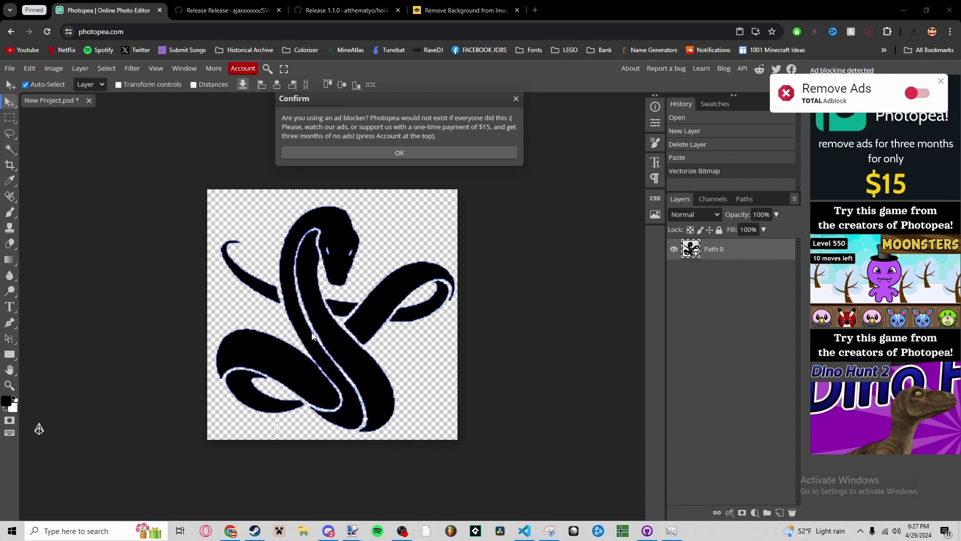
pyautogui.doubleClick(150, 111)
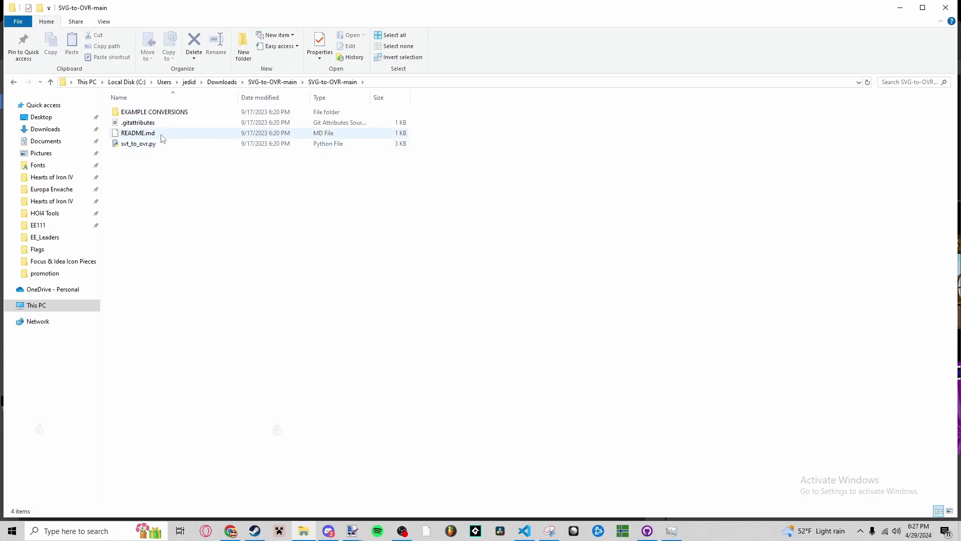
pyautogui.click(75, 213)
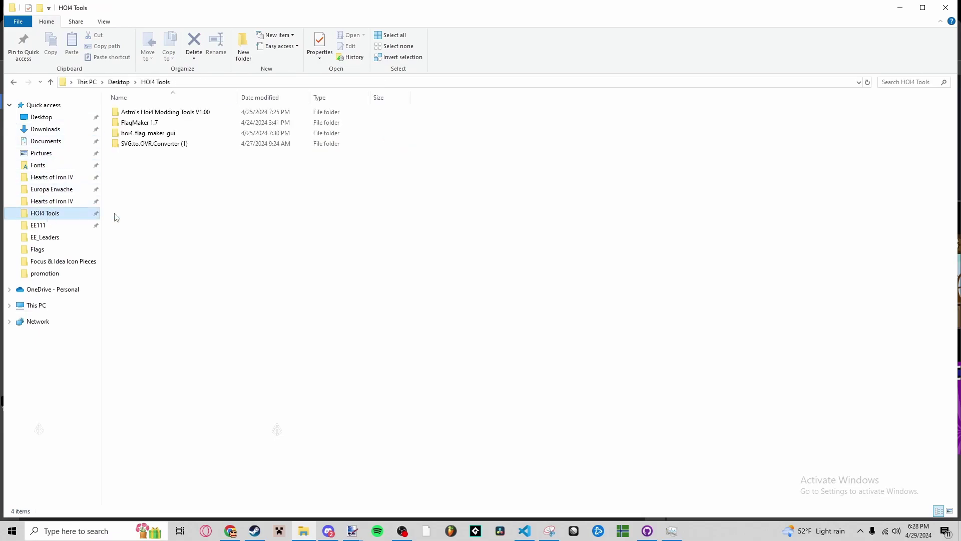
pyautogui.doubleClick(176, 145)
pyautogui.doubleClick(172, 111)
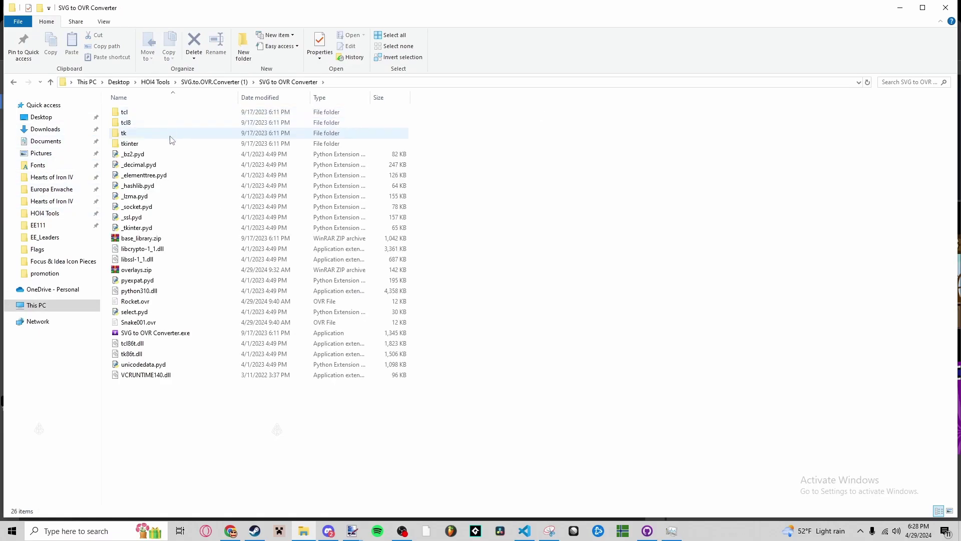
pyautogui.click(904, 11)
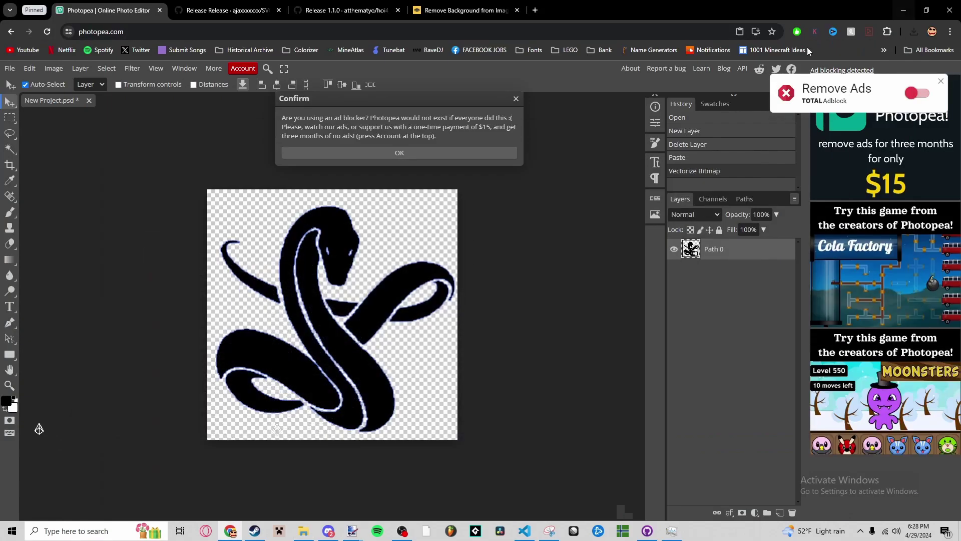
# Convert Snake001 (1).svg from Downloads into an overlay named Snake002, then close the converter
pyautogui.click(229, 15)
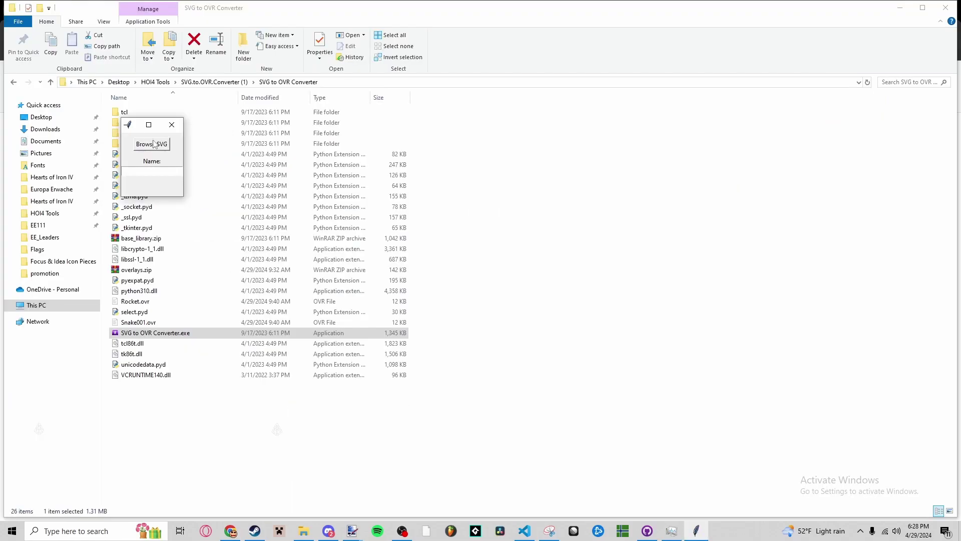
pyautogui.click(151, 144)
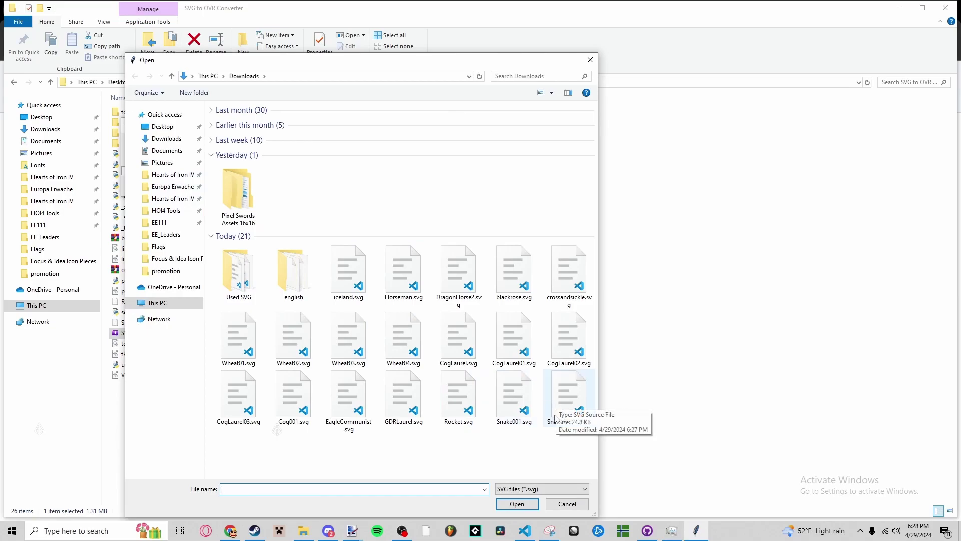
pyautogui.doubleClick(559, 418)
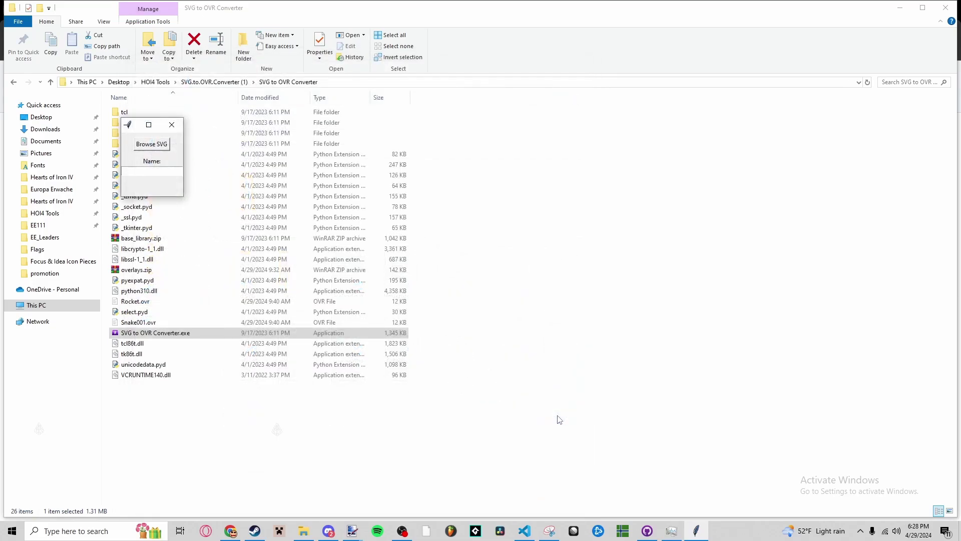
pyautogui.click(160, 171)
pyautogui.write('Snake002')
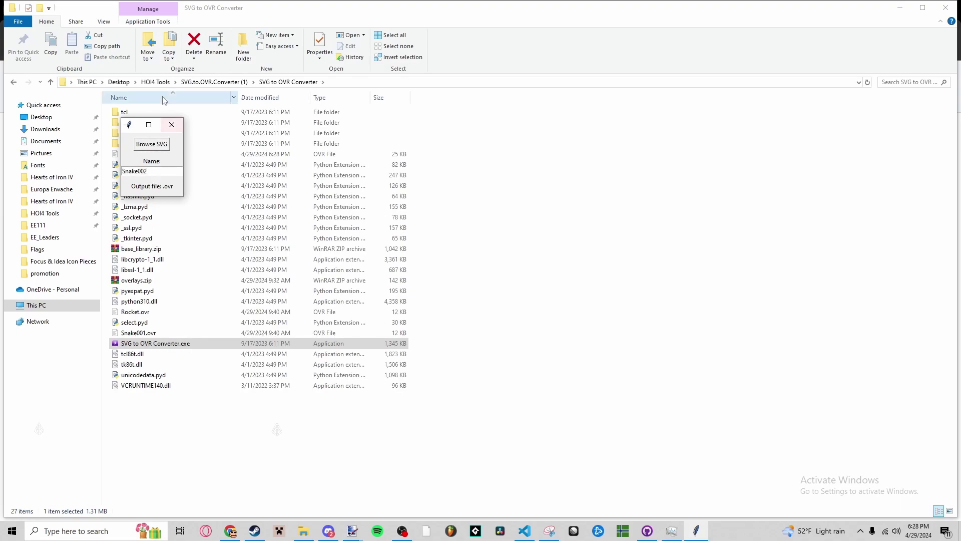
pyautogui.click(151, 145)
pyautogui.doubleClick(556, 408)
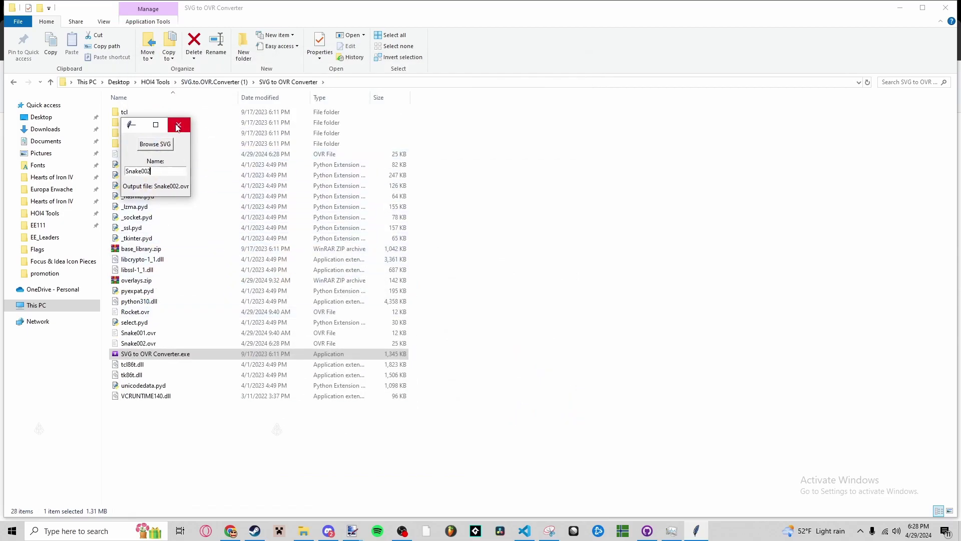
pyautogui.click(178, 125)
# Select Snake002.ovr and bring up the FlagMaker 1.7 download page in the browser
pyautogui.click(155, 345)
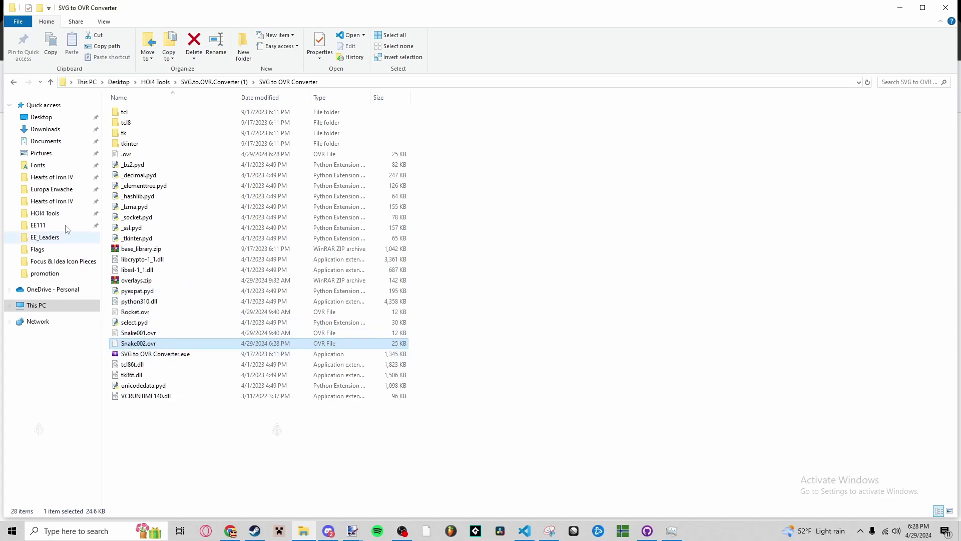
pyautogui.click(230, 530)
pyautogui.click(321, 4)
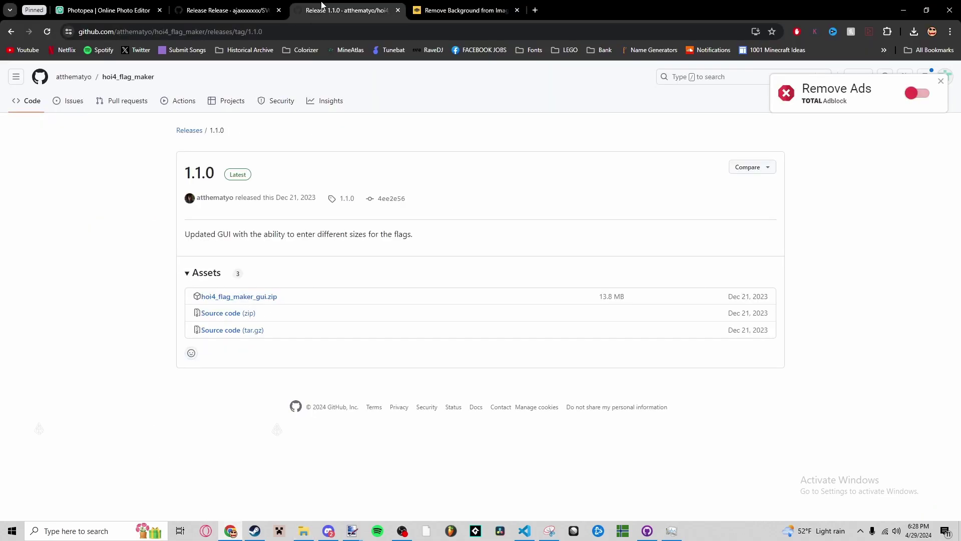
pyautogui.hotkey('ctrl', 'shift', 't')
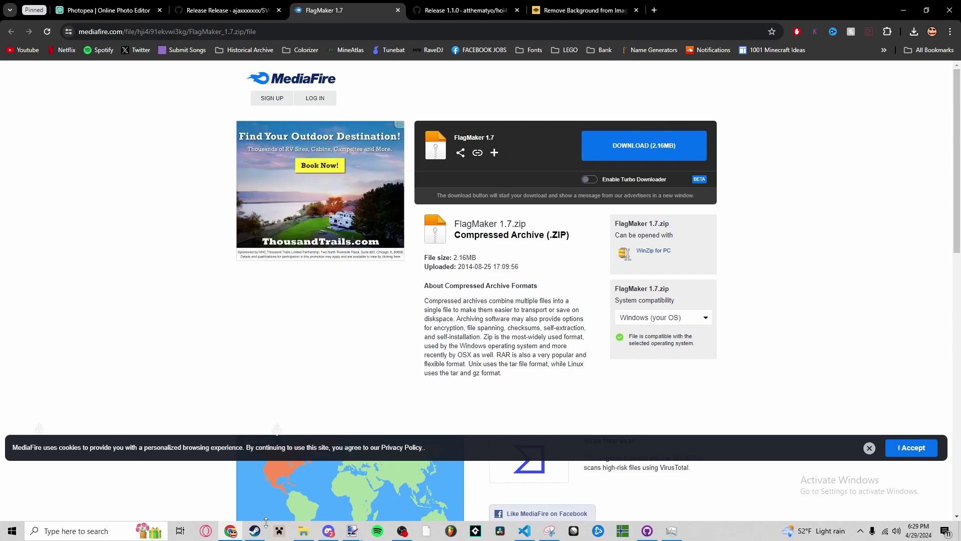
# Browse the FlagMaker 1.7 folder, open Downloads in a new window, and return to HOI4 Tools
pyautogui.click(304, 530)
pyautogui.click(59, 216)
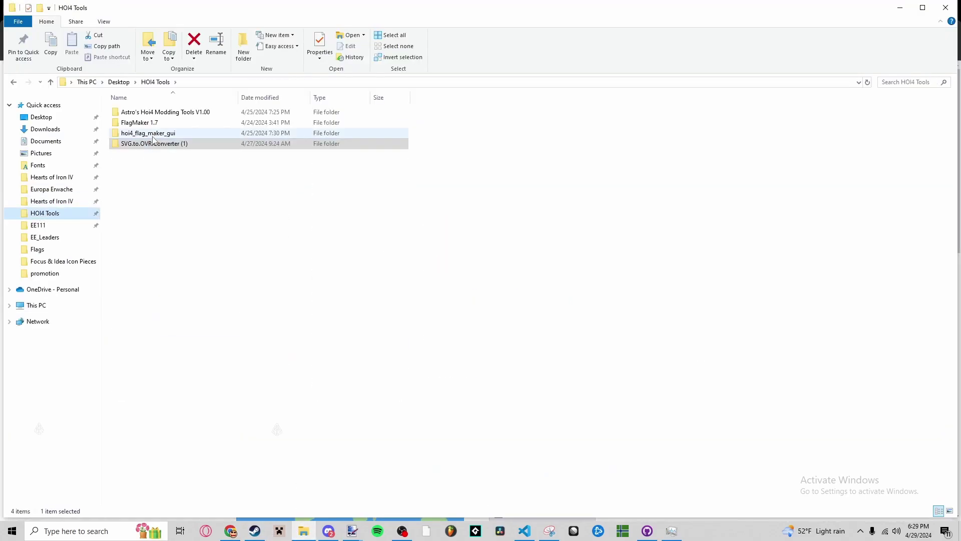
pyautogui.doubleClick(155, 124)
pyautogui.moveTo(133, 247); pyautogui.dragTo(113, 108)
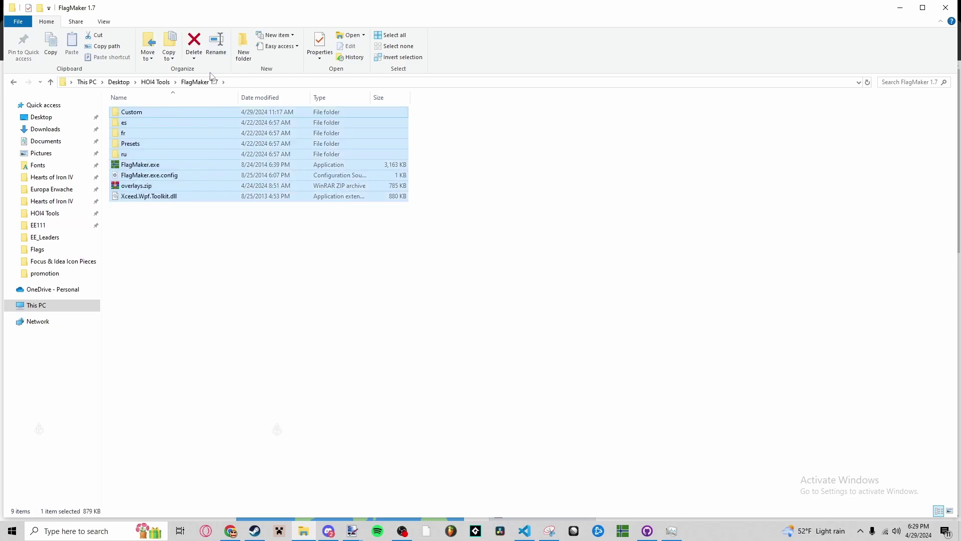
pyautogui.click(210, 247)
pyautogui.moveTo(308, 535)
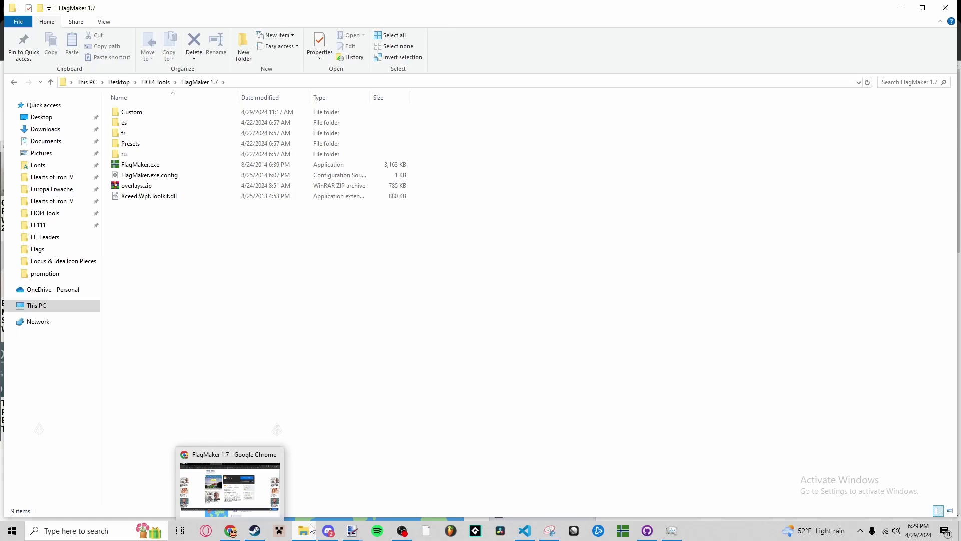
pyautogui.rightClick(51, 129)
pyautogui.click(79, 152)
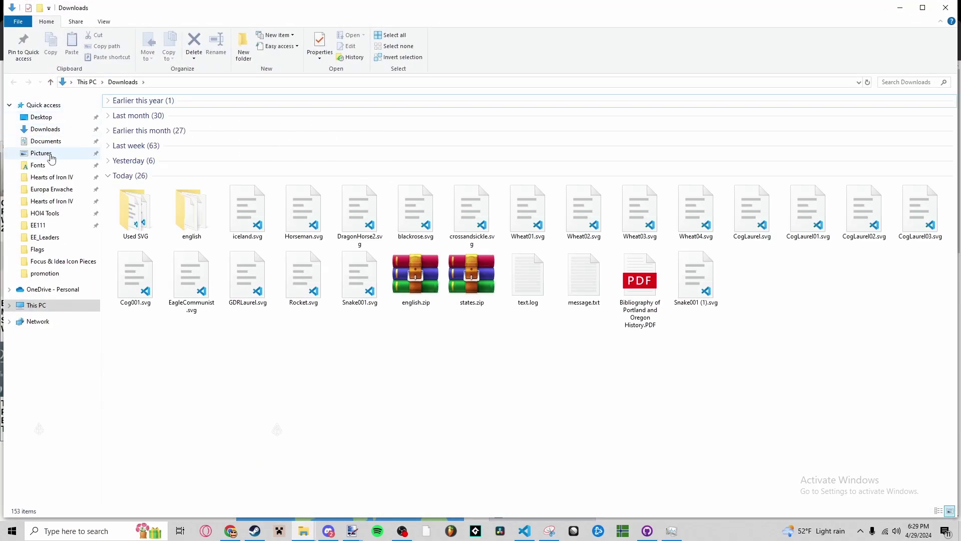
pyautogui.click(51, 213)
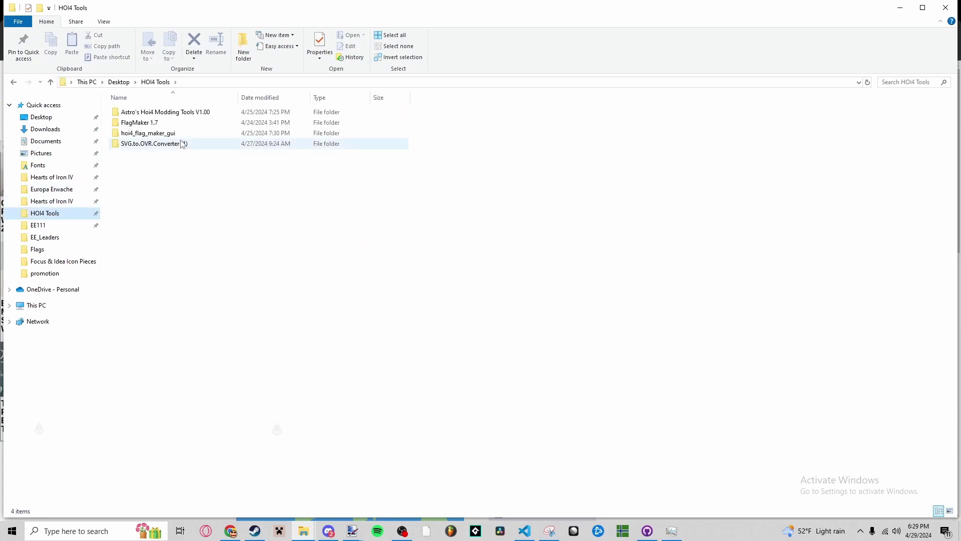
# Place the converter and FlagMaker 1.7\Custom folders side by side and move Snake002.ovr into Custom
pyautogui.doubleClick(184, 144)
pyautogui.click(197, 115)
pyautogui.doubleClick(197, 114)
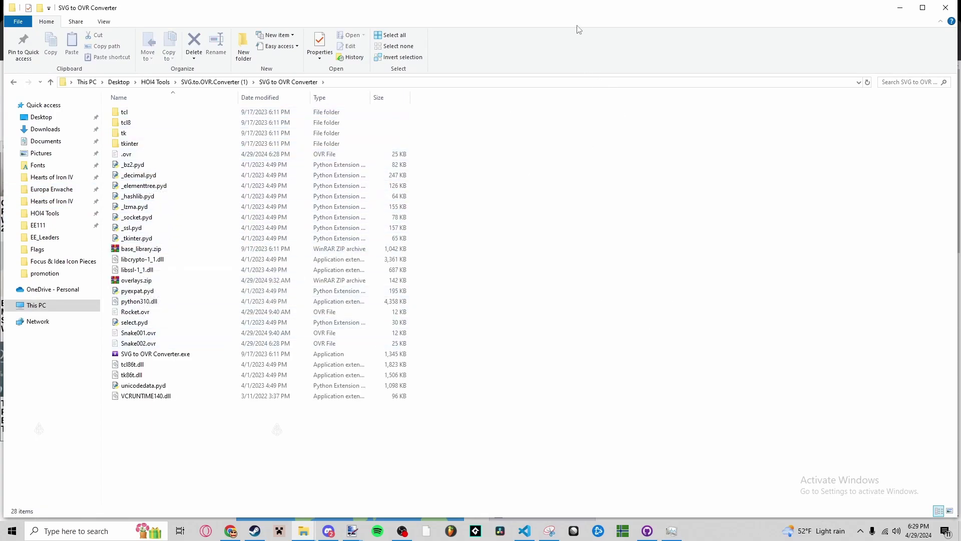
pyautogui.moveTo(821, 7); pyautogui.dragTo(922, 5)
pyautogui.doubleClick(262, 113)
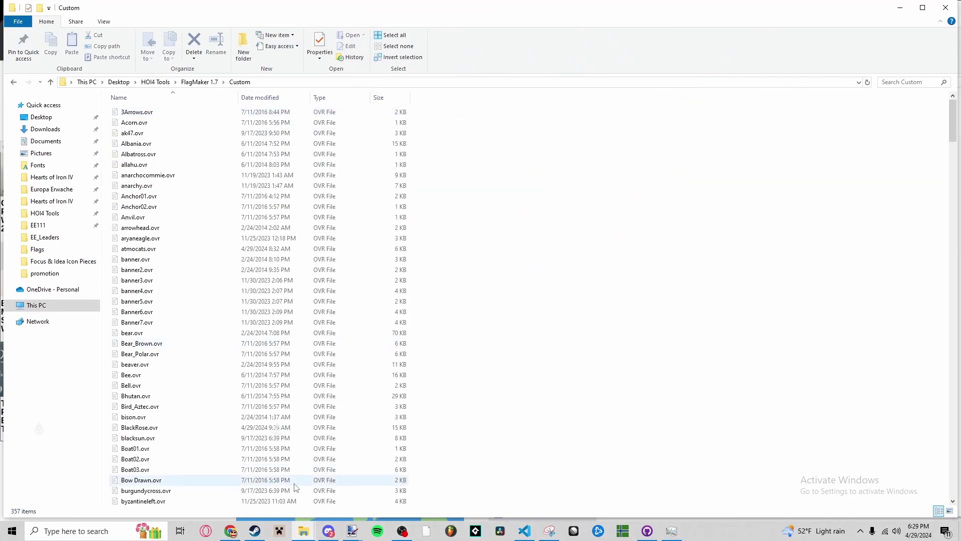
pyautogui.press('super+Left')
pyautogui.click(537, 363)
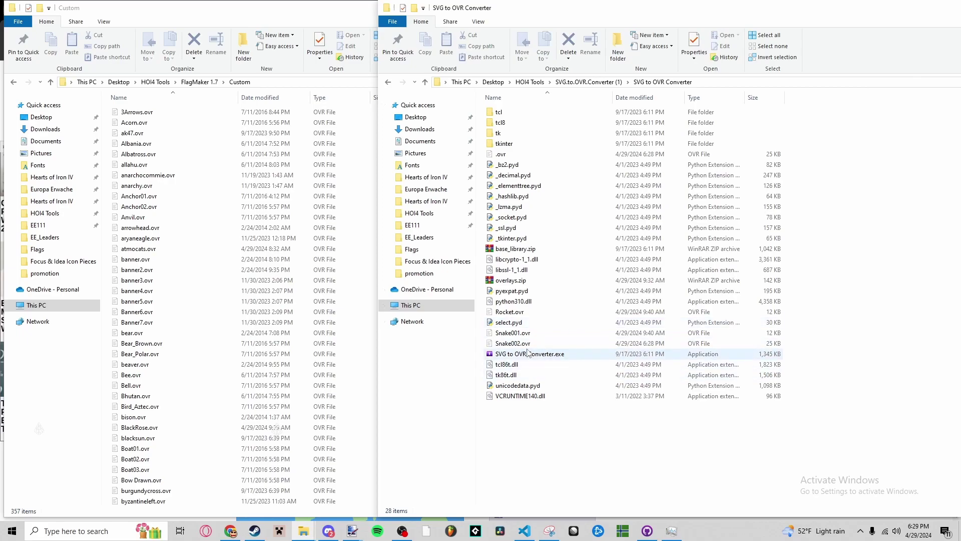
pyautogui.moveTo(528, 344); pyautogui.dragTo(265, 308)
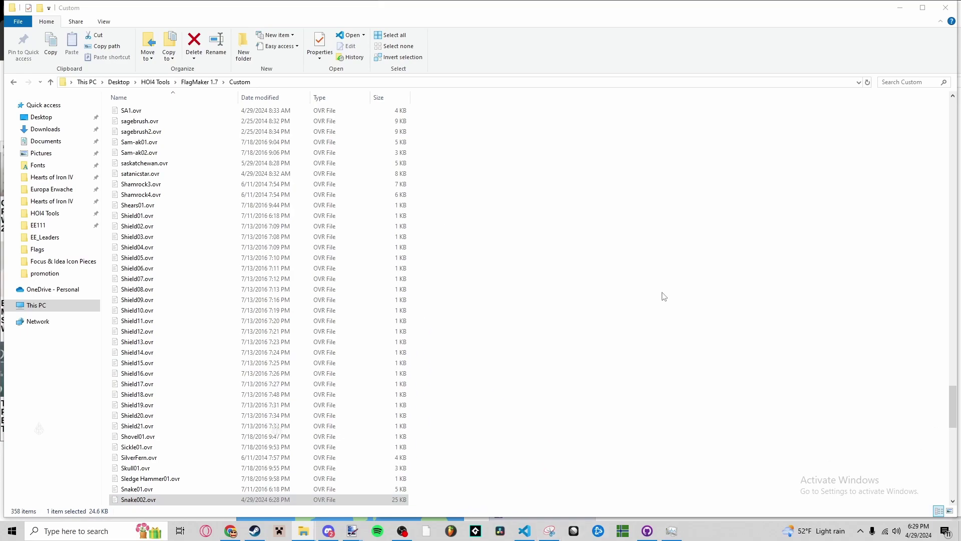
pyautogui.click(533, 294)
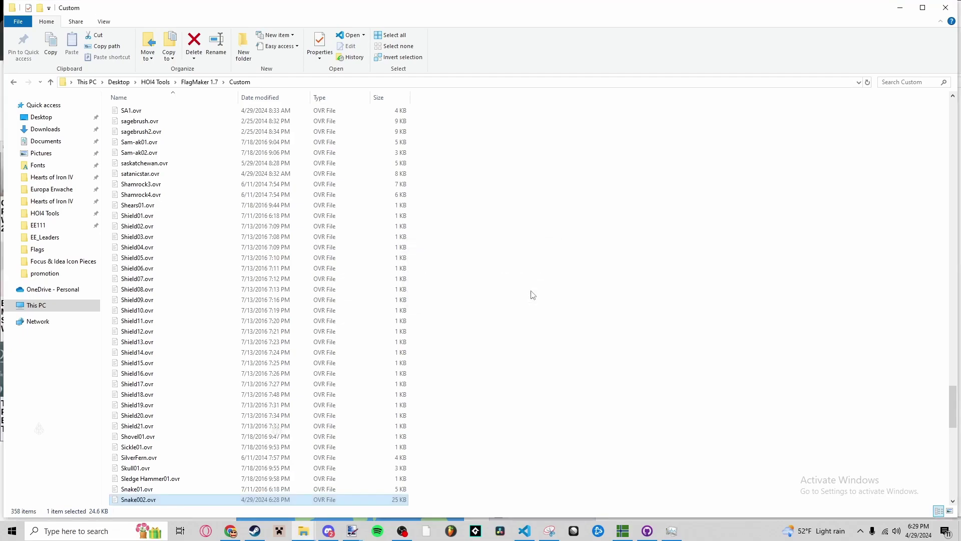
# Maximize FlagMaker and change the flag to a single blank field
pyautogui.click(300, 21)
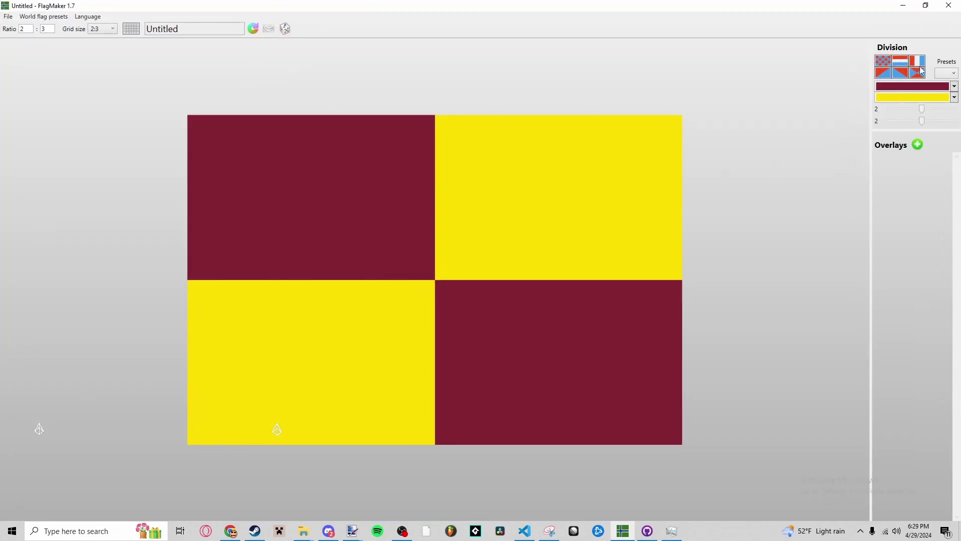
pyautogui.click(946, 73)
pyautogui.click(921, 85)
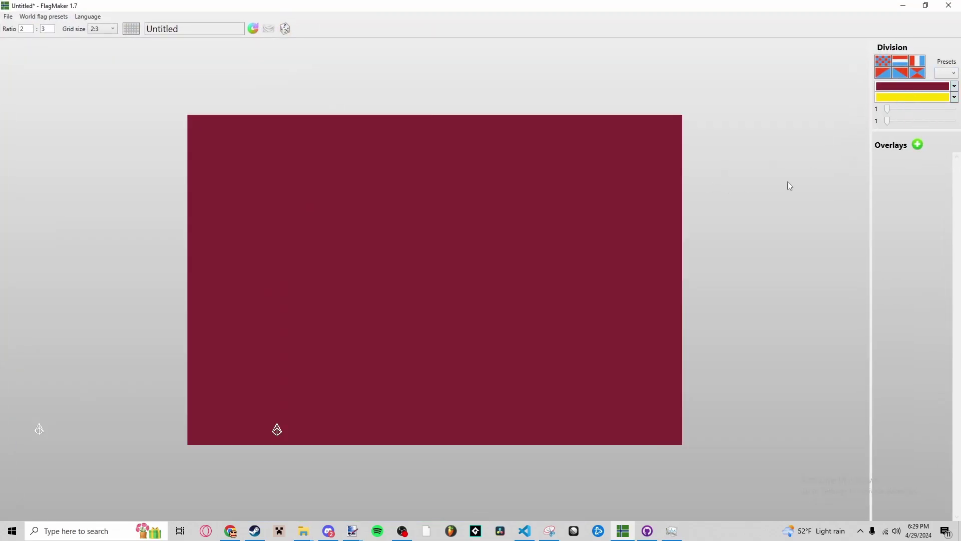
# Add the custom snake emblem from the Overlays dialog's Custom tab
pyautogui.click(916, 146)
pyautogui.click(479, 207)
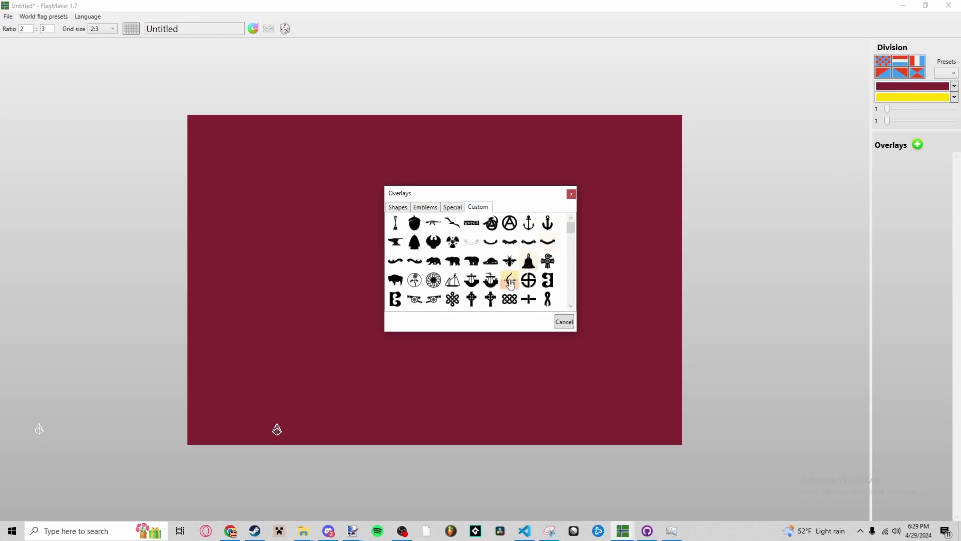
pyautogui.moveTo(569, 229); pyautogui.dragTo(570, 309)
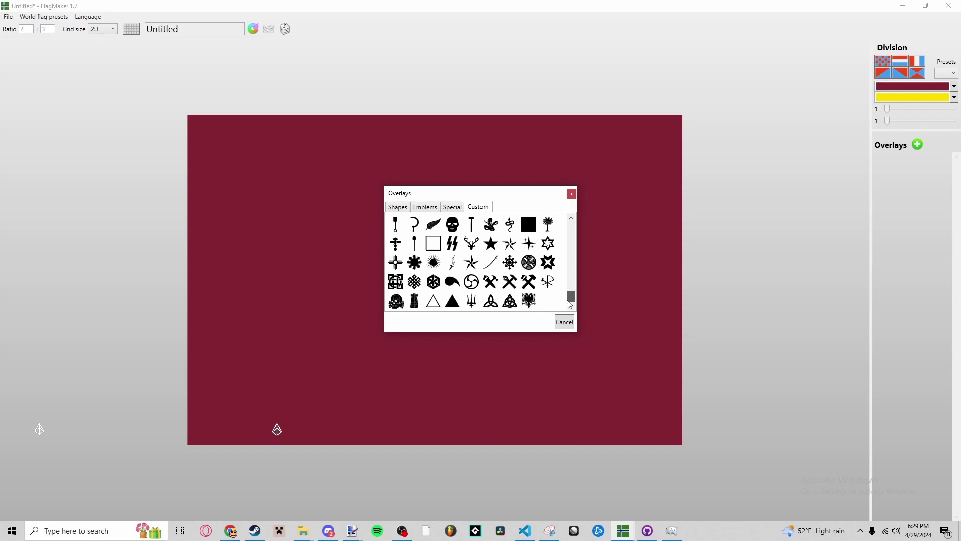
pyautogui.click(491, 224)
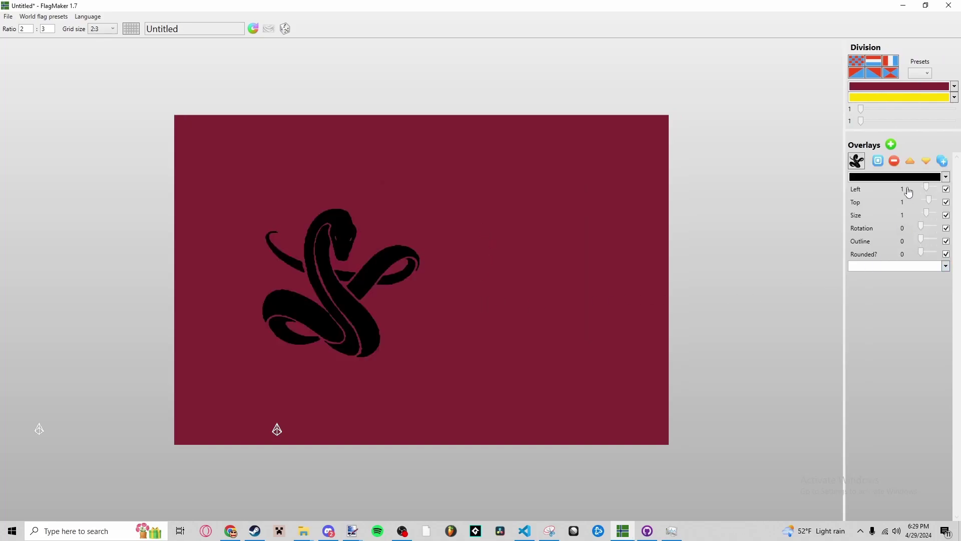
# Centre the snake, give it a 0.19 white outline, and colour the flag white left, yellow right
pyautogui.moveTo(924, 183); pyautogui.dragTo(931, 201)
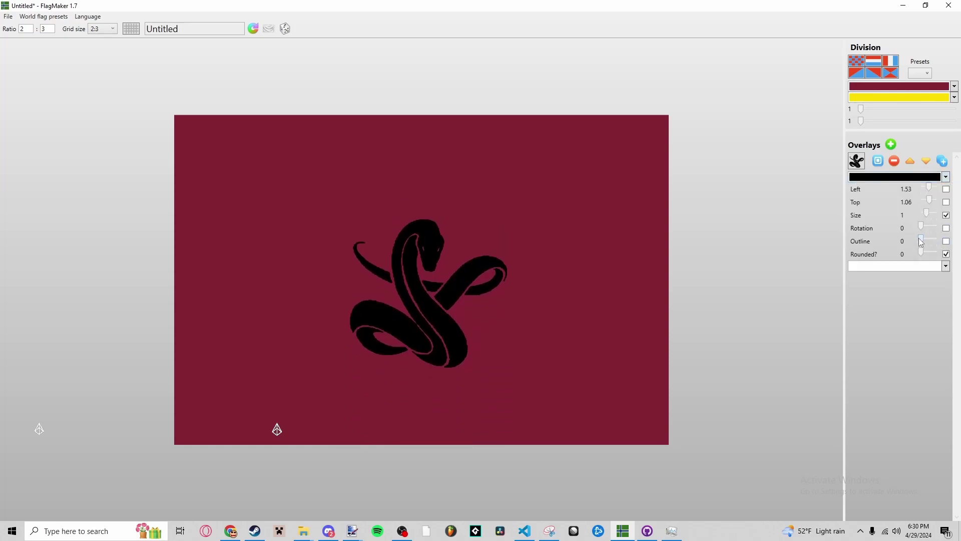
pyautogui.moveTo(921, 240); pyautogui.dragTo(919, 239)
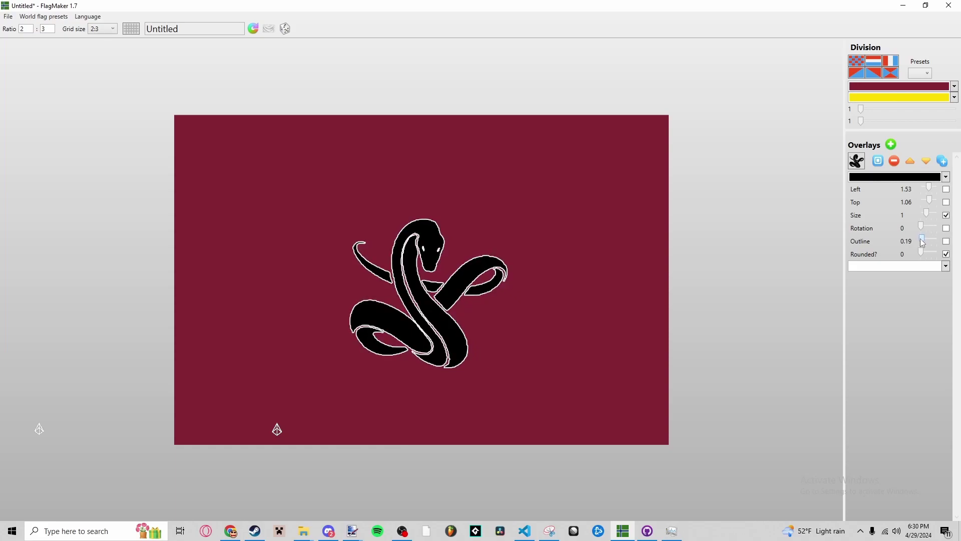
pyautogui.click(918, 88)
pyautogui.click(919, 133)
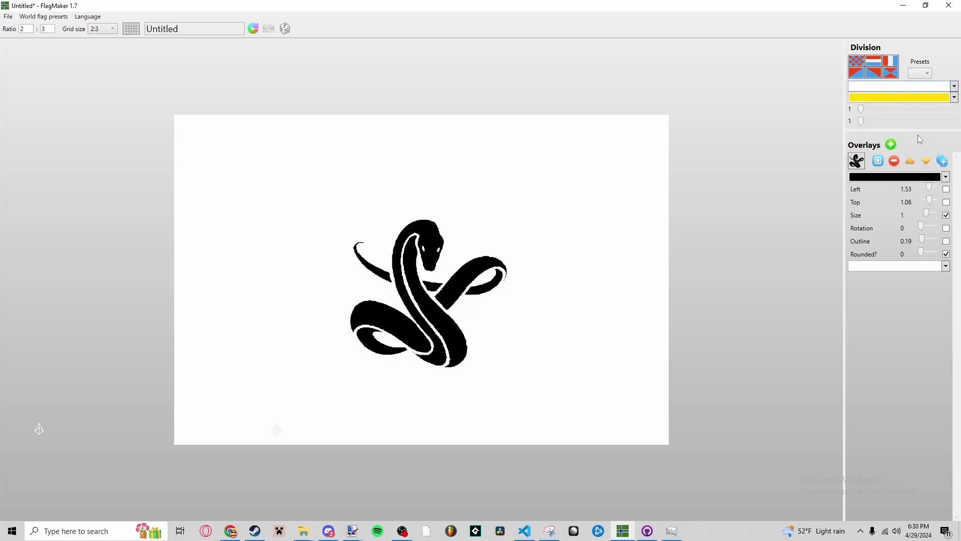
pyautogui.click(880, 112)
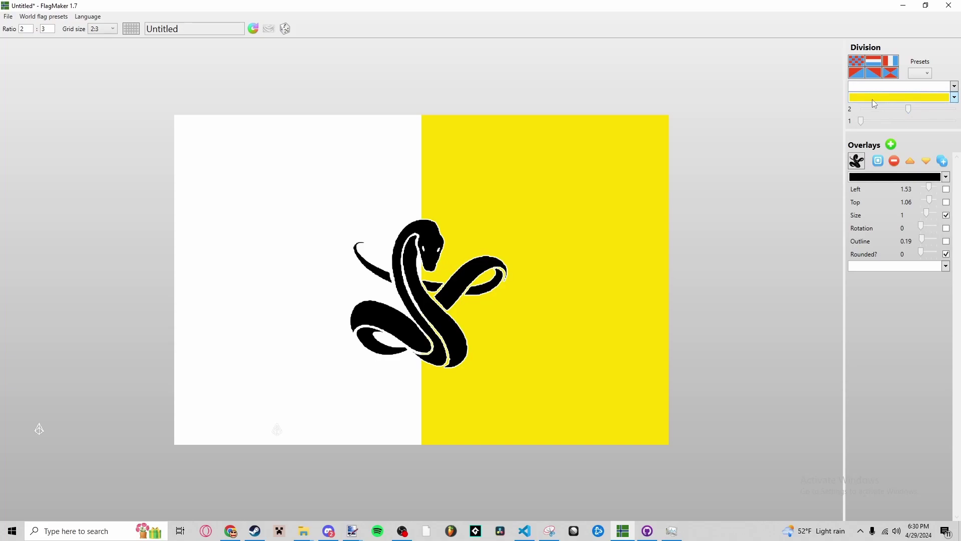
pyautogui.click(8, 17)
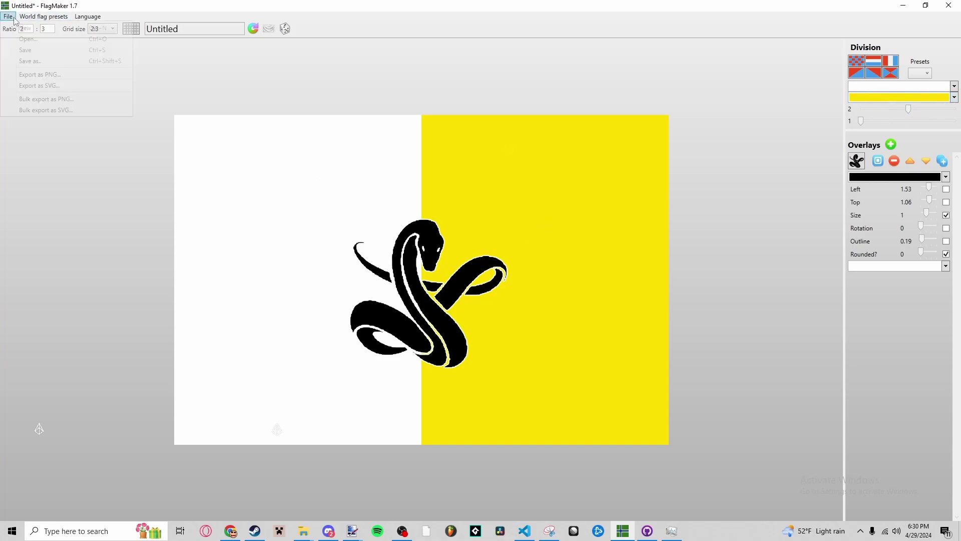
# Export the white-and-yellow flag as a 1200-px-wide PNG named 'snake flag' in the Flags folder
pyautogui.click(43, 75)
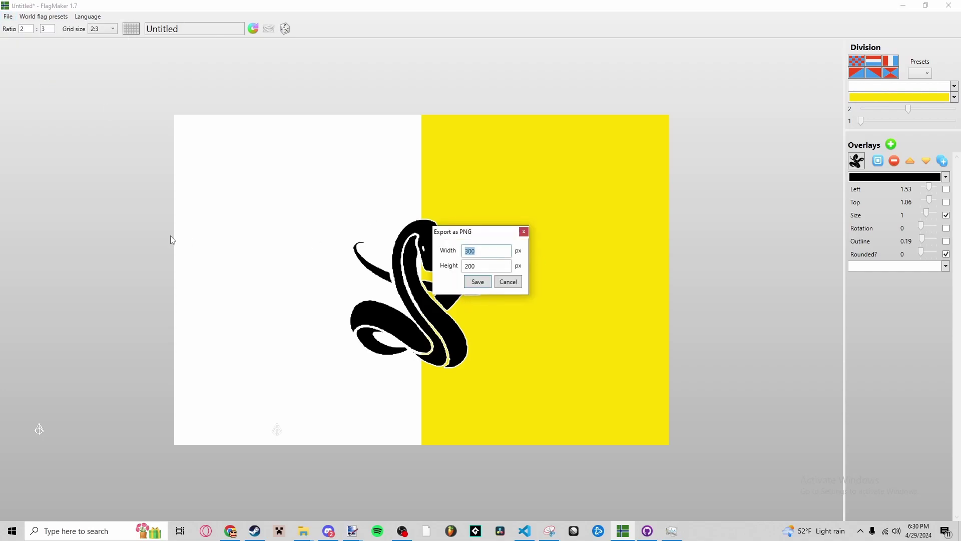
pyautogui.write('1200')
pyautogui.click(478, 283)
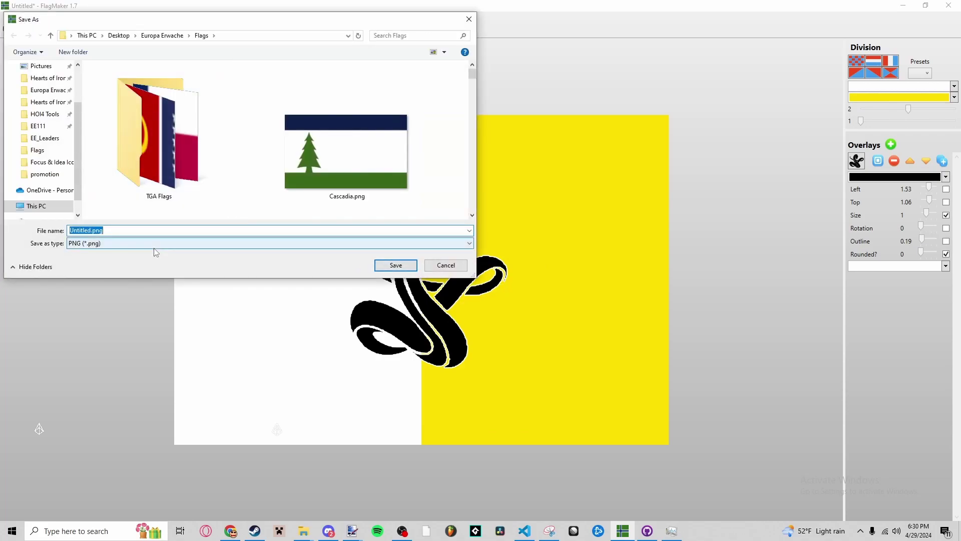
pyautogui.write('snake flag')
pyautogui.press('Return')
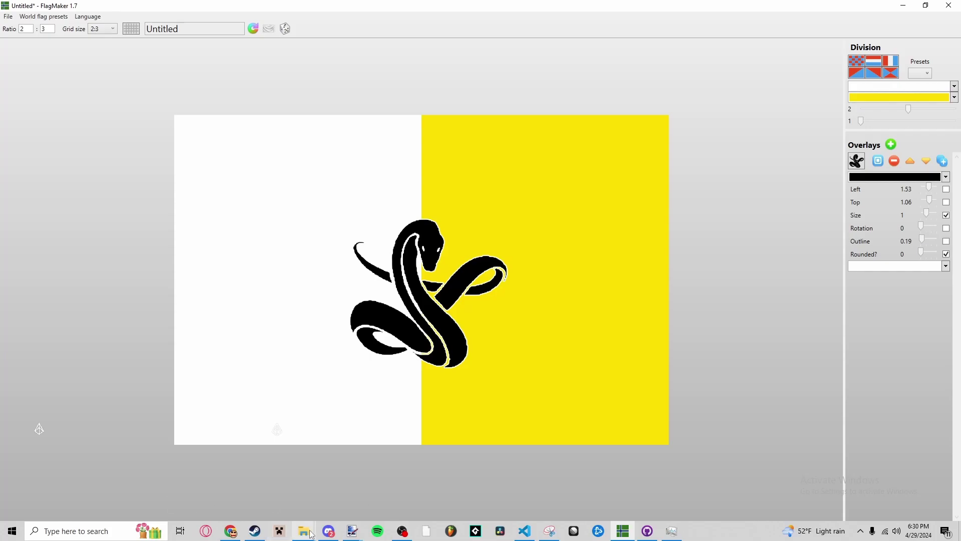
# Check the hoi4_flag_maker release page in the browser
pyautogui.moveTo(304, 529)
pyautogui.click(277, 498)
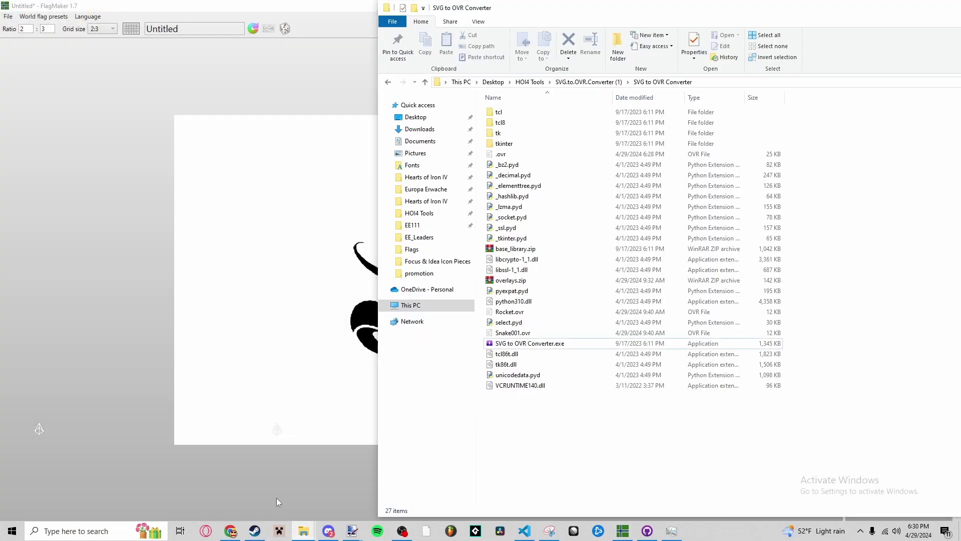
pyautogui.click(230, 531)
pyautogui.click(431, 6)
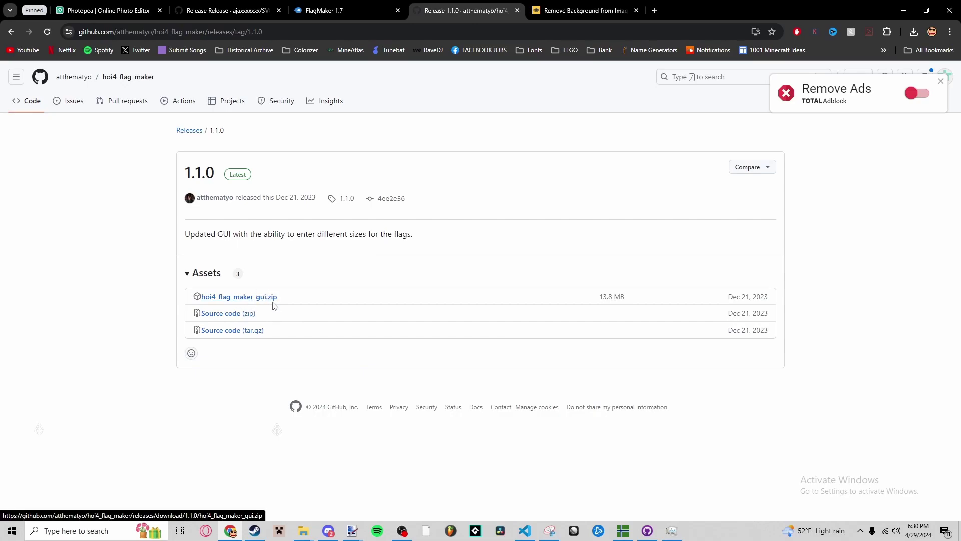
# Go to HOI4 Tools > hoi4_flag_maker_gui in Explorer and launch hoi4_flag_maker_gui.exe
pyautogui.moveTo(310, 536)
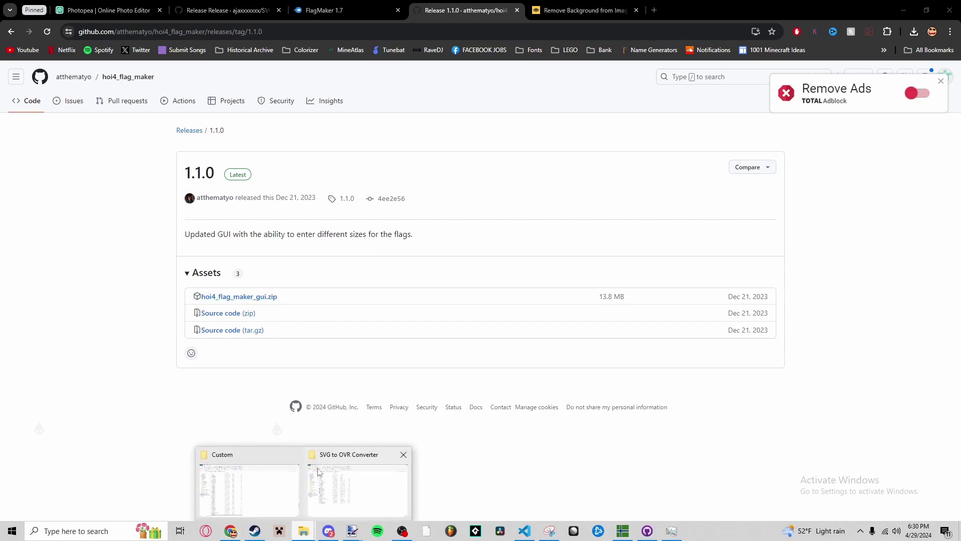
pyautogui.click(360, 481)
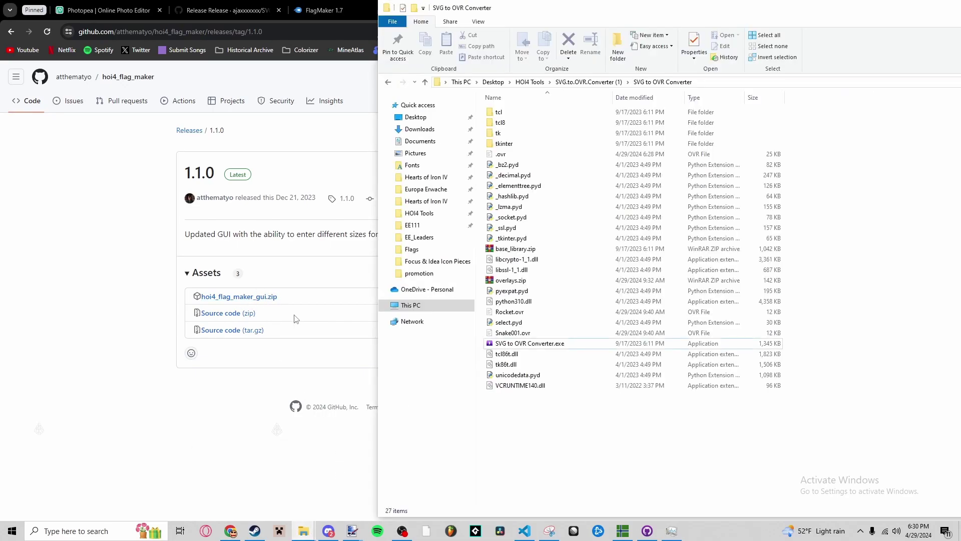
pyautogui.click(419, 213)
pyautogui.doubleClick(518, 139)
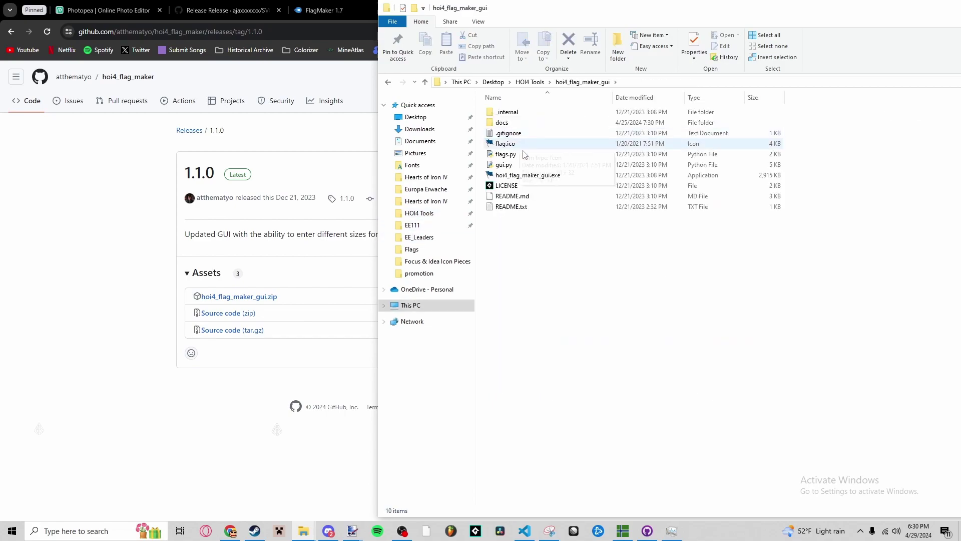
pyautogui.doubleClick(534, 176)
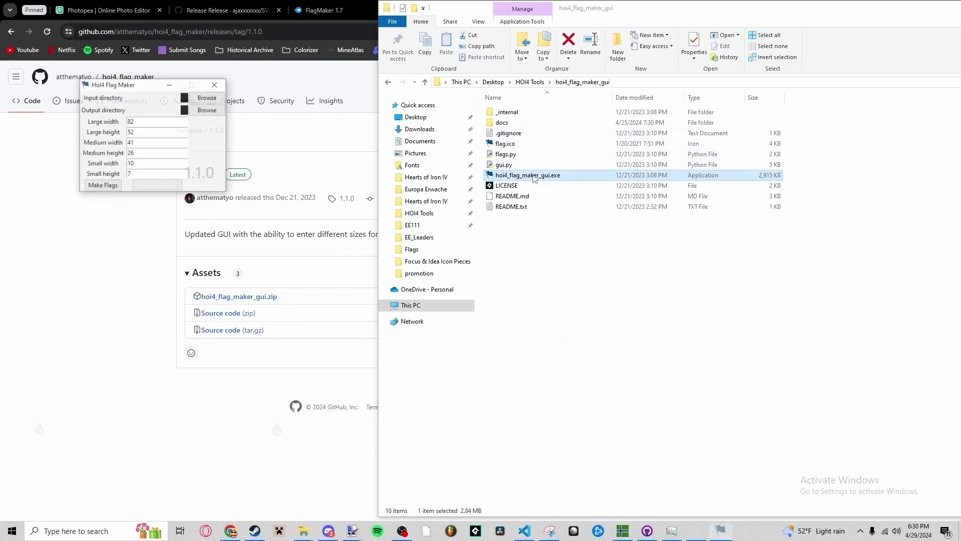
# Set the Flags folder as HOI4 Flag Maker's input directory
pyautogui.click(207, 98)
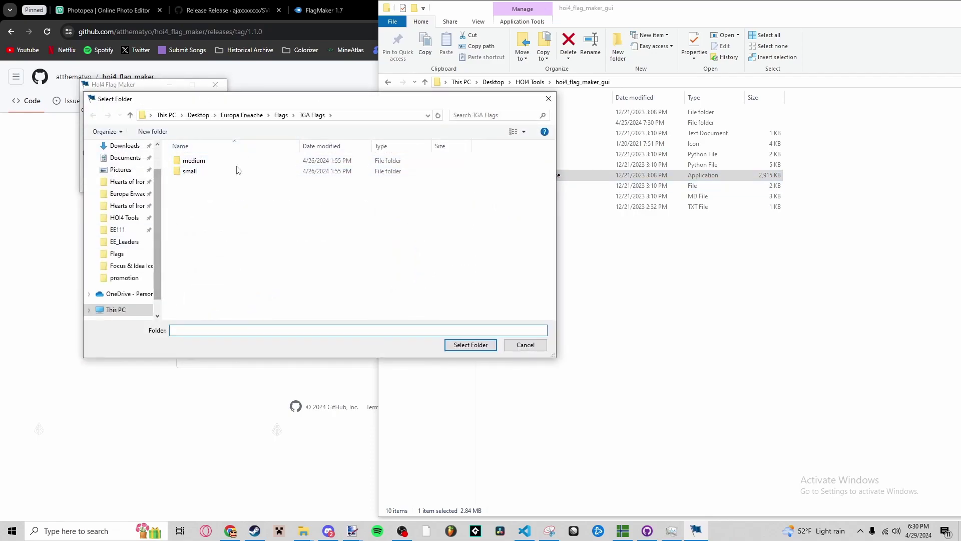
pyautogui.click(282, 116)
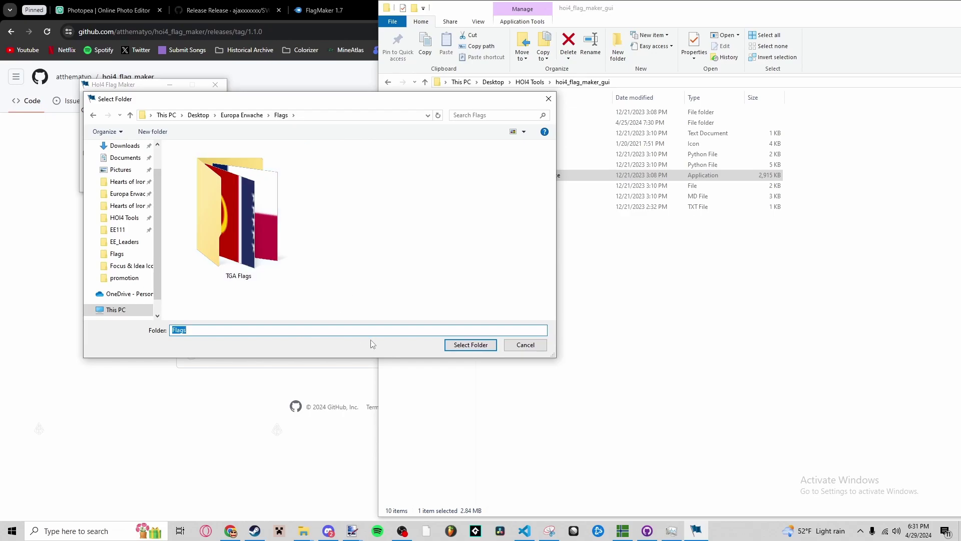
pyautogui.click(469, 345)
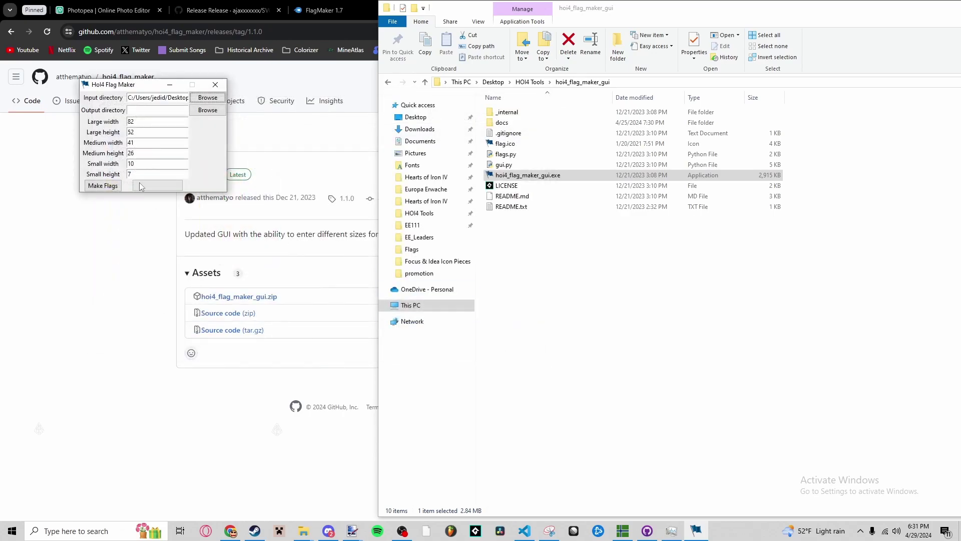
# Set TGA Flags as the output directory and generate the TGA flags
pyautogui.click(200, 113)
pyautogui.doubleClick(252, 215)
pyautogui.click(469, 345)
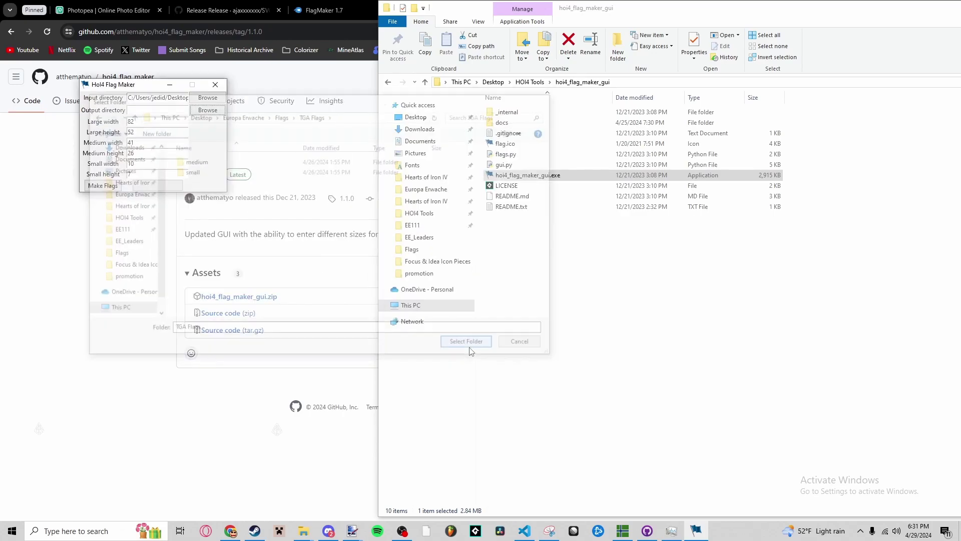
pyautogui.click(111, 192)
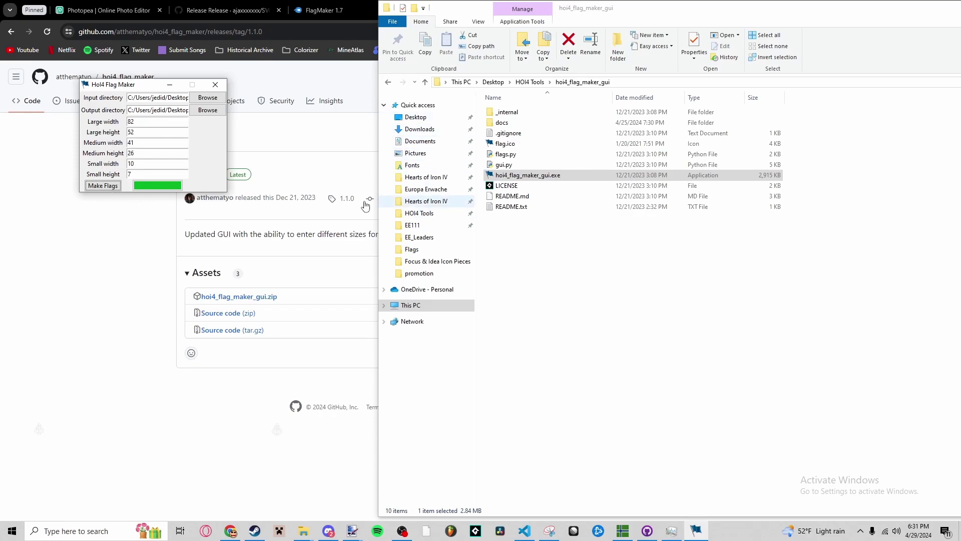
pyautogui.click(197, 113)
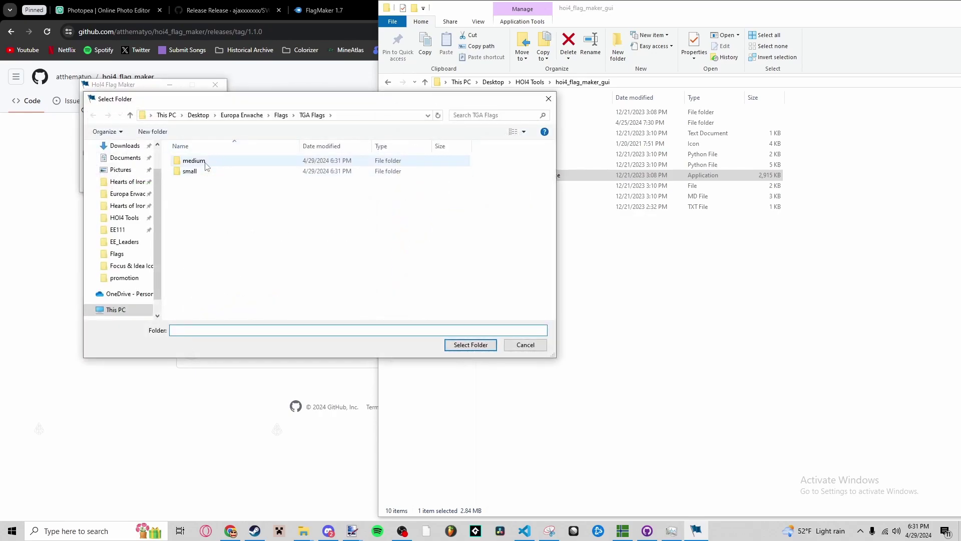
# Open the medium folder in its own window and open snake flag.tga in paint.net
pyautogui.rightClick(206, 162)
pyautogui.click(246, 196)
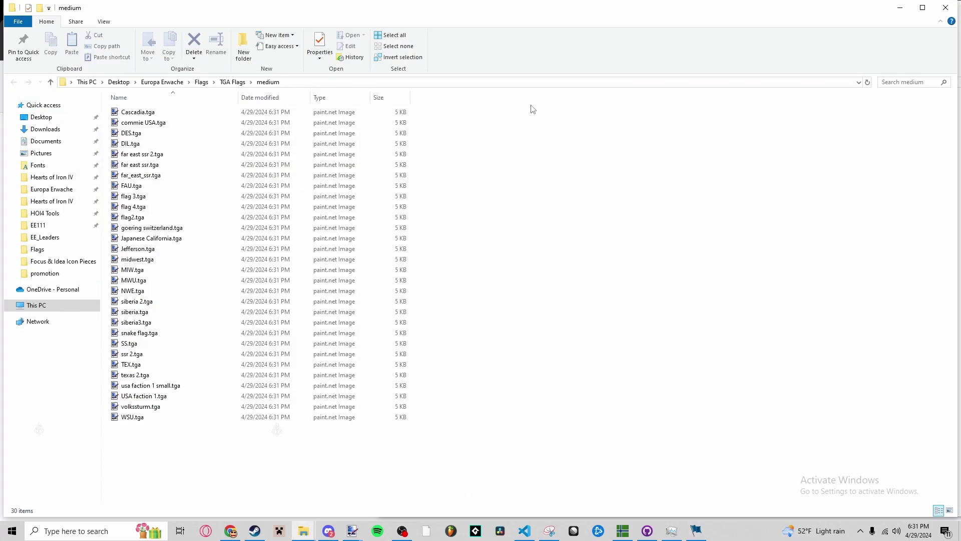
pyautogui.moveTo(215, 462); pyautogui.dragTo(221, 106)
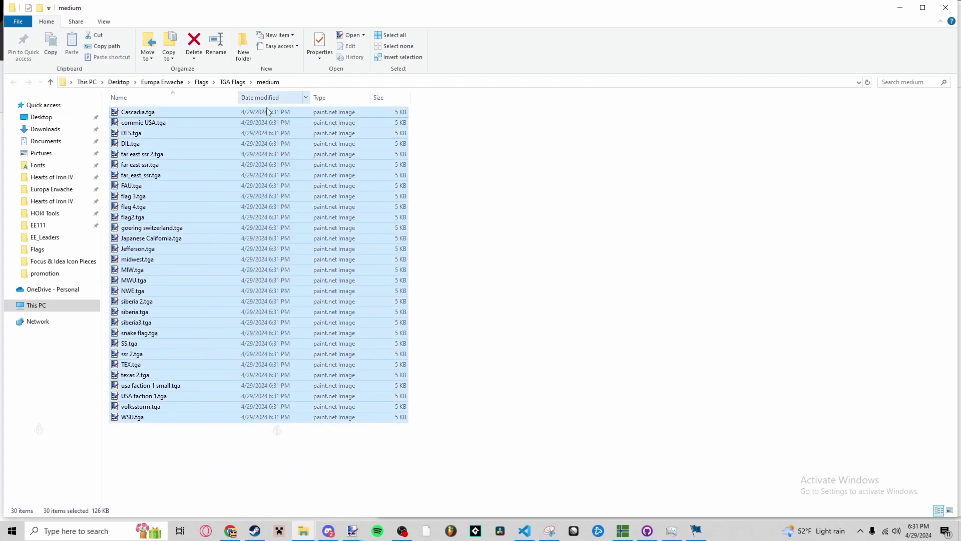
pyautogui.click(211, 432)
pyautogui.click(155, 335)
pyautogui.doubleClick(155, 334)
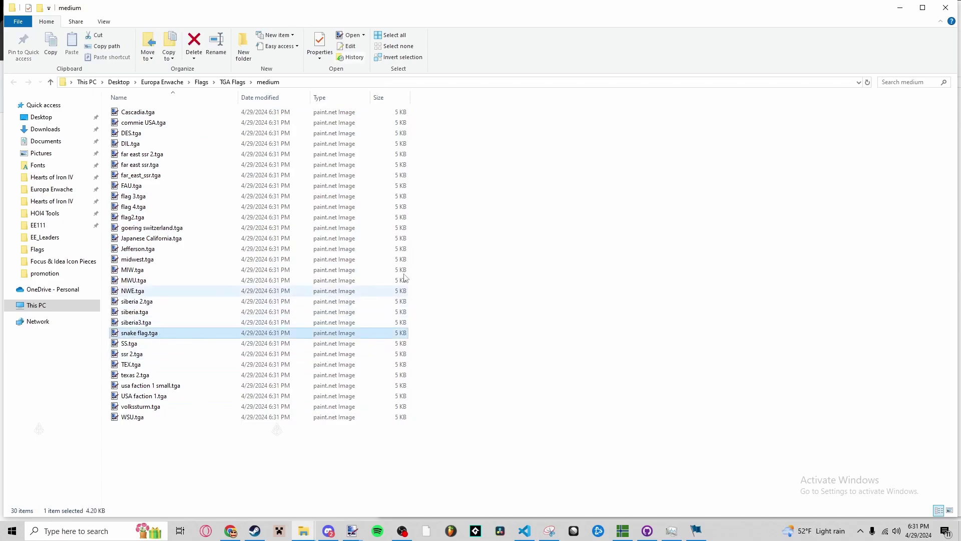
pyautogui.scroll(8, 509, 281)
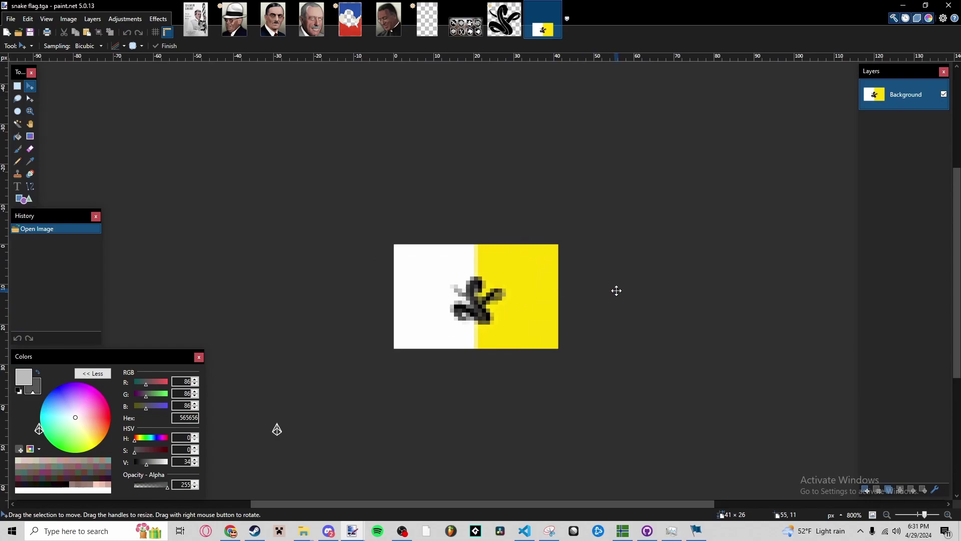
# Select all of snake flag.tga to confirm it measures 41 × 26 pixels
pyautogui.hotkey('ctrl', 'a')
pyautogui.click(507, 274)
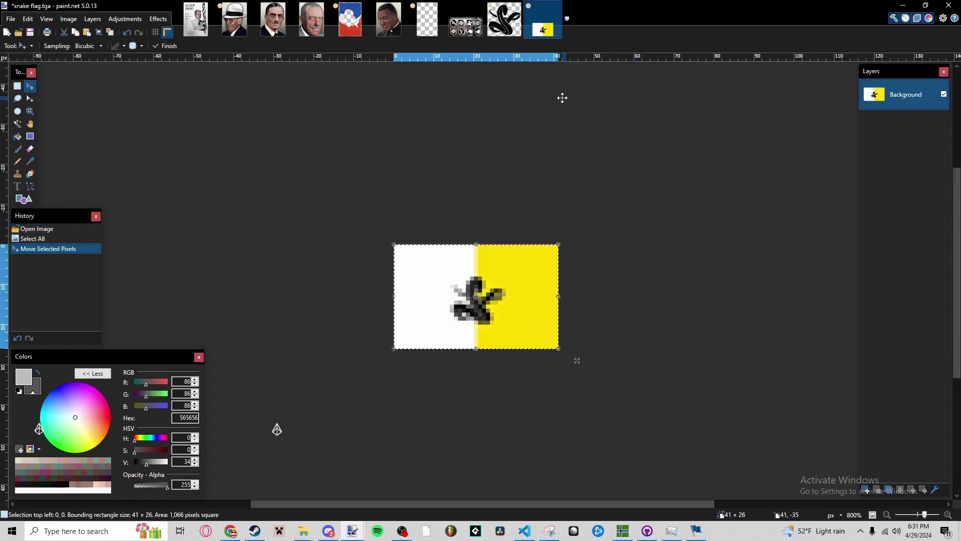
pyautogui.moveTo(560, 12)
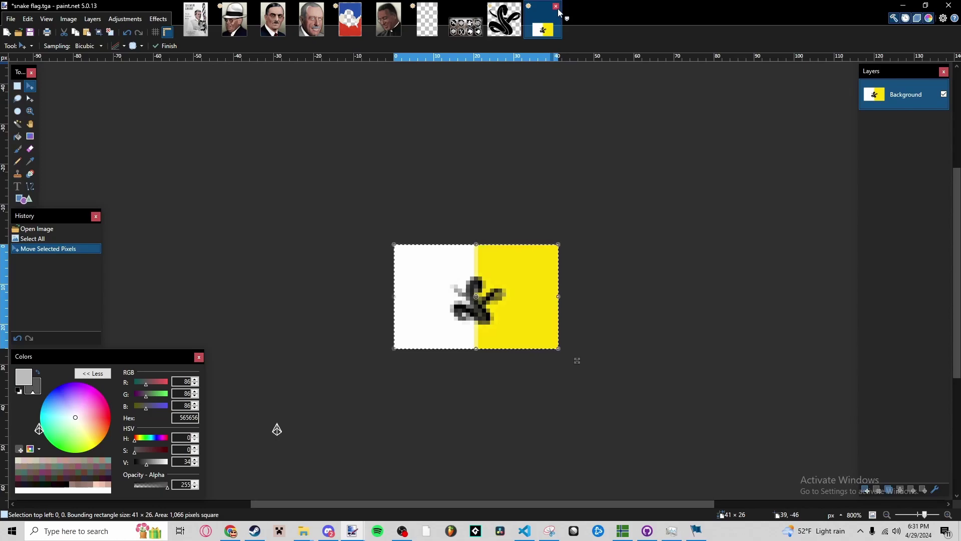